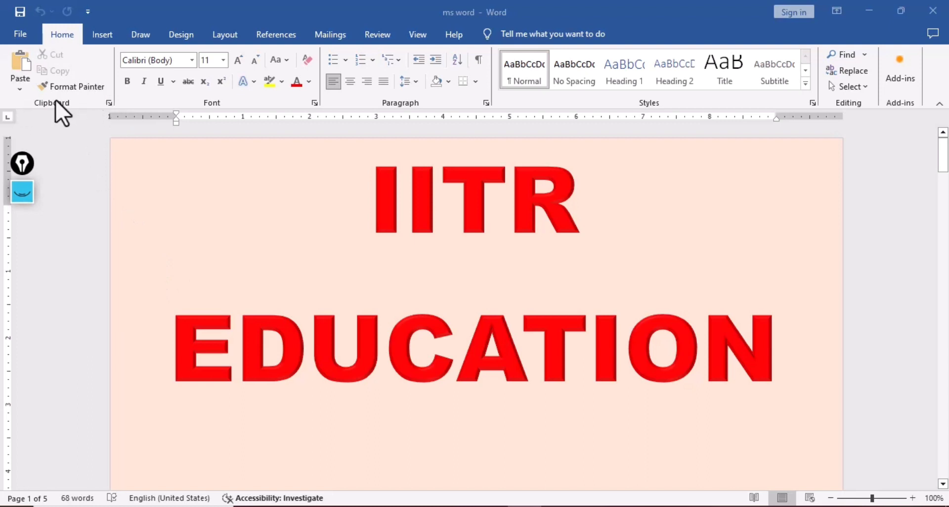
Generate sample paragraphs with =rand() on the blank page after the cut and copy notes
left_click_drag(943, 145, 938, 219)
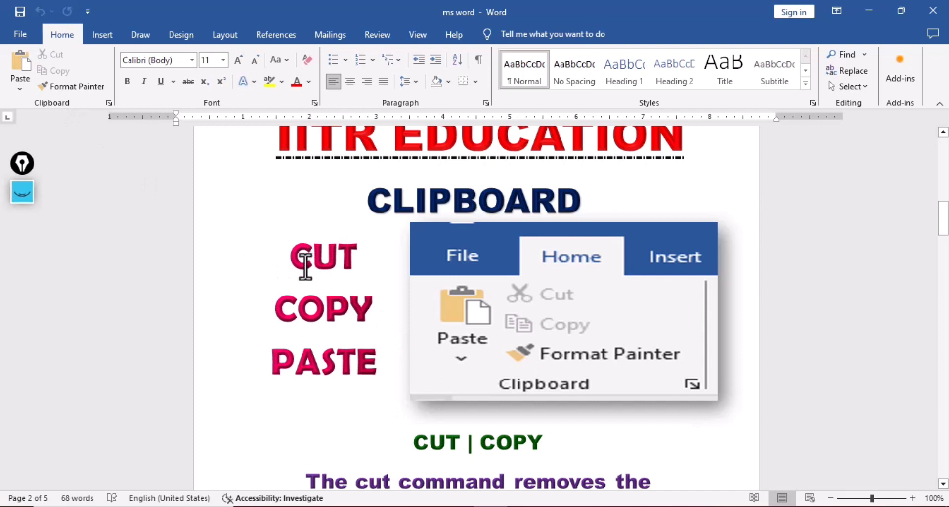
left_click_drag(293, 259, 337, 267)
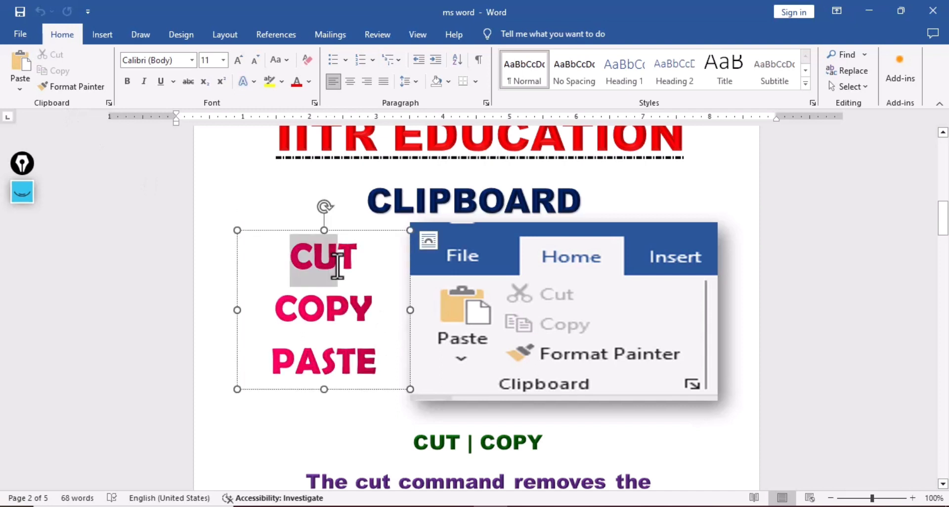
left_click(350, 419)
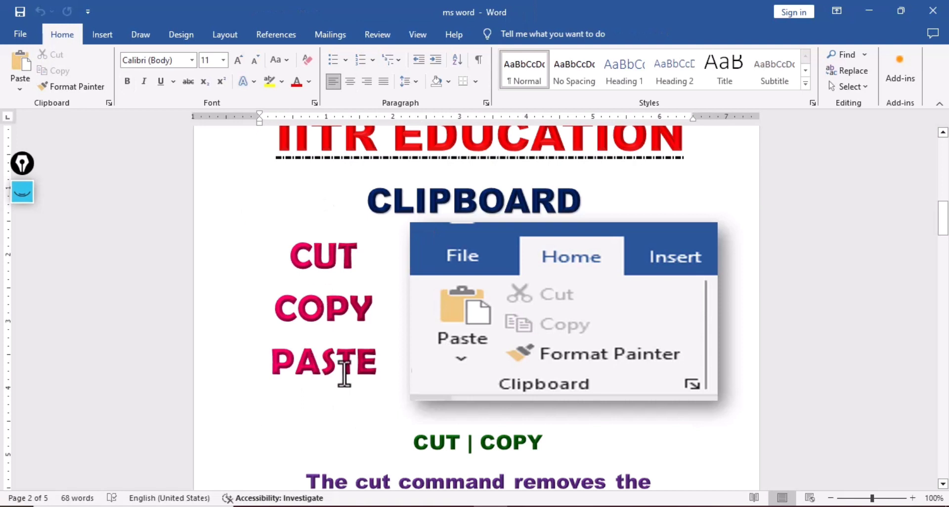
left_click_drag(945, 235, 946, 260)
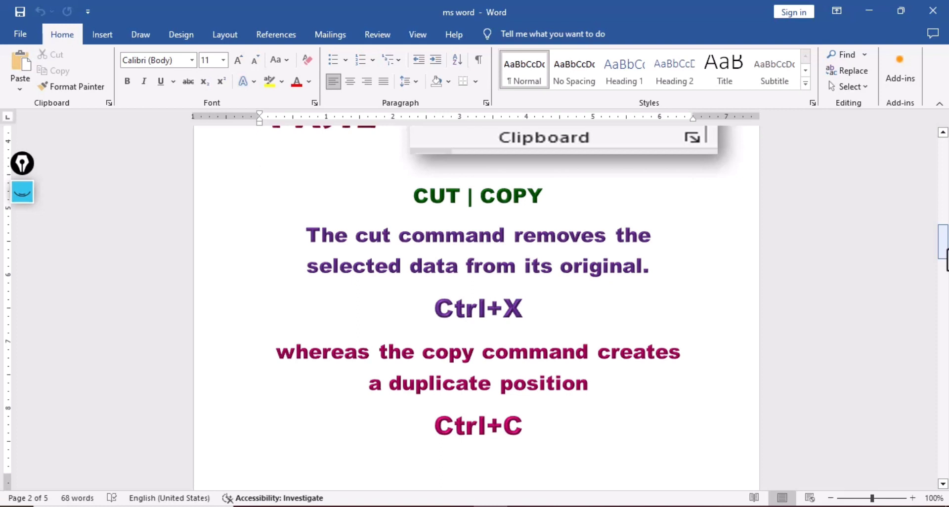
left_click_drag(941, 238, 942, 284)
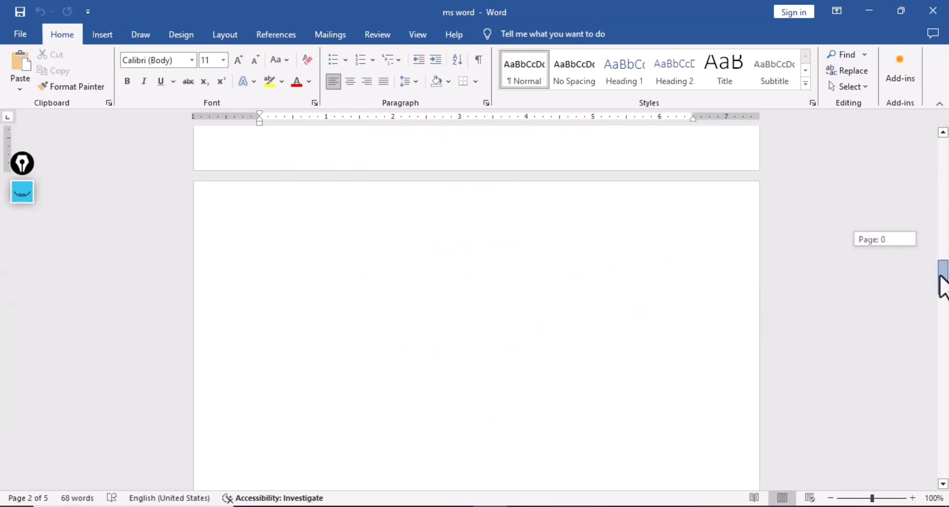
left_click(367, 291)
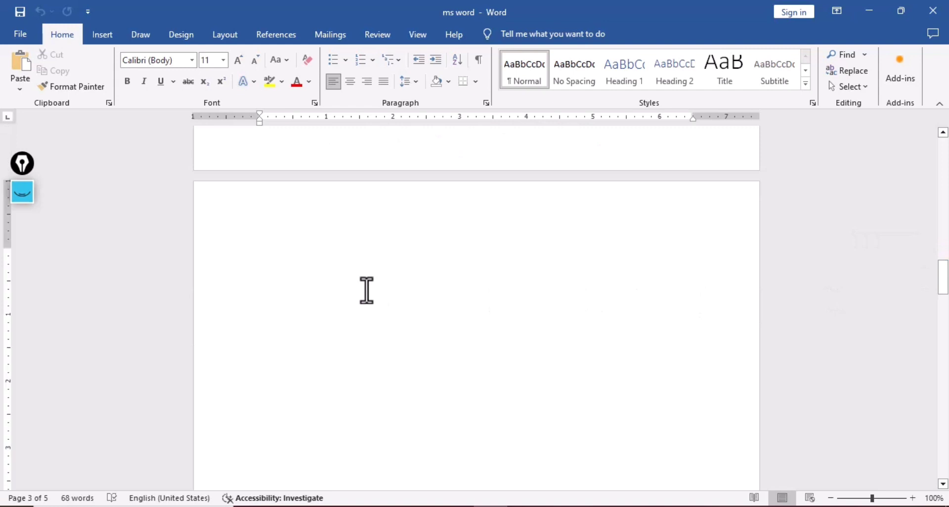
type("=ra")
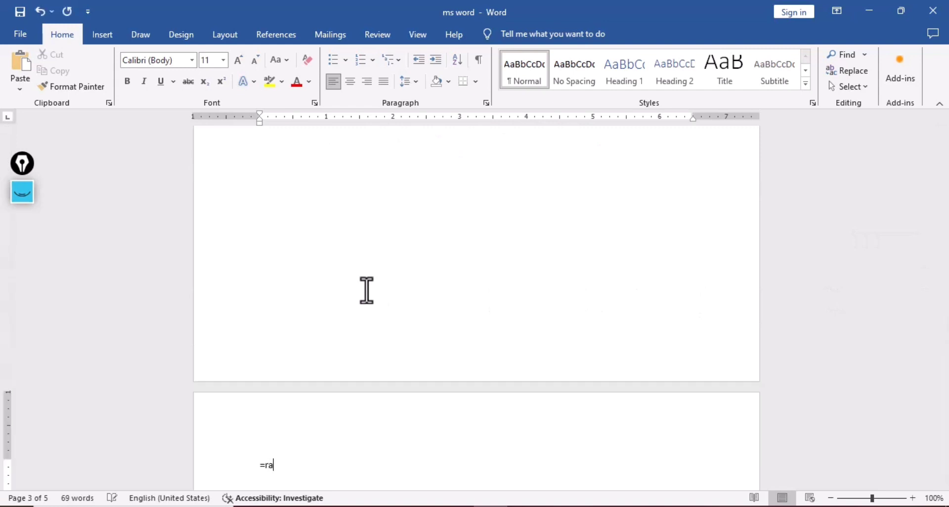
type("nd()")
key("Return")
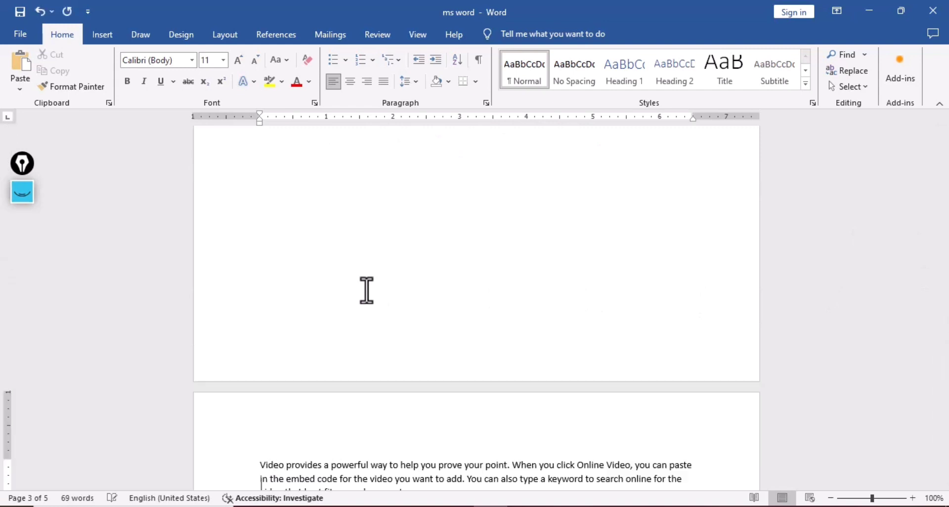
Delete the generated paragraphs after the first one and add blank lines to push the PASTE section further down
left_click_drag(257, 277, 396, 461)
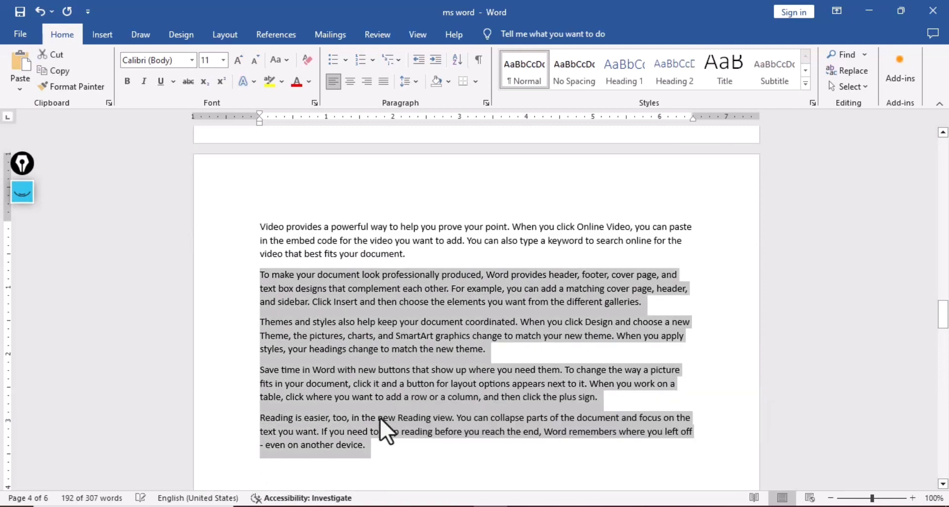
key("Delete")
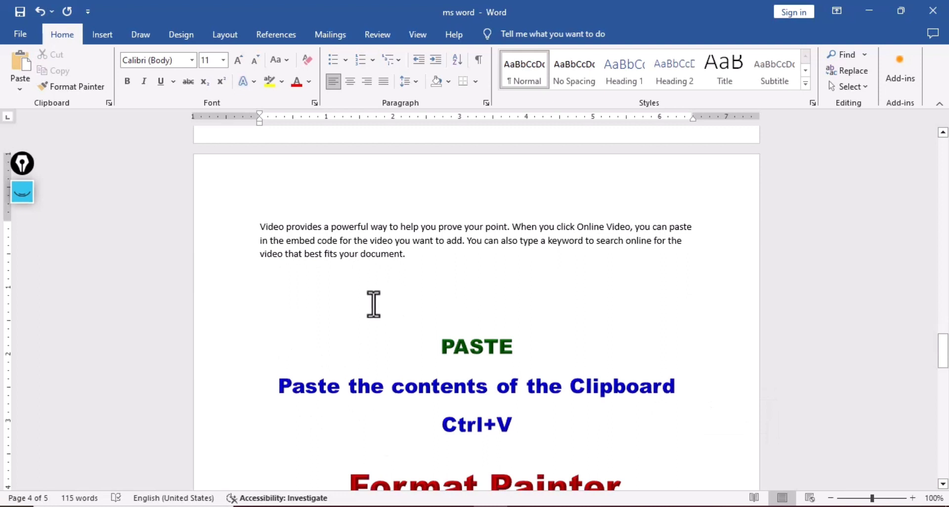
key("Return")
key("Return")
key("Return")
key("Return")
key("Return")
key("Return")
key("Return")
key("Return")
key("Return")
key("Return")
key("Return")
key("Return")
key("Return")
key("Return")
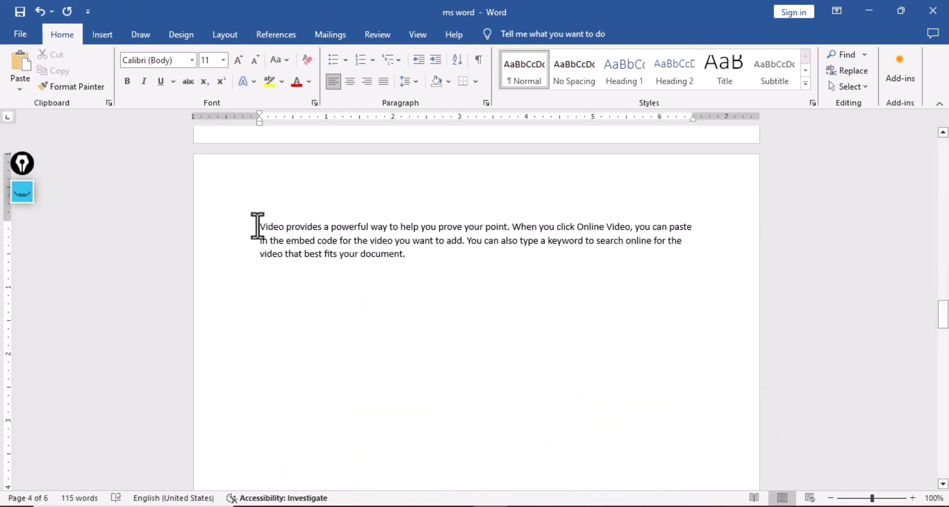
Cut the sample paragraph's last line, "video that best fits your document."
left_click_drag(260, 255, 404, 266)
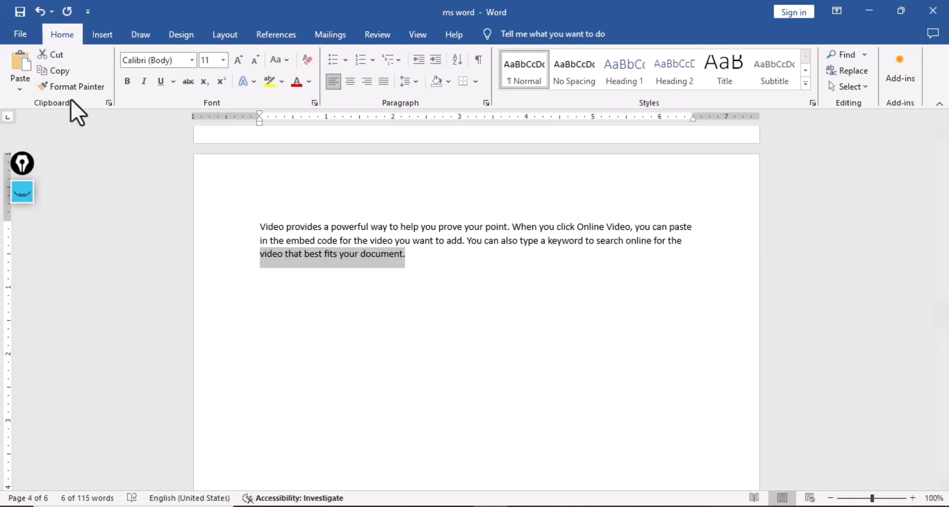
left_click(416, 274)
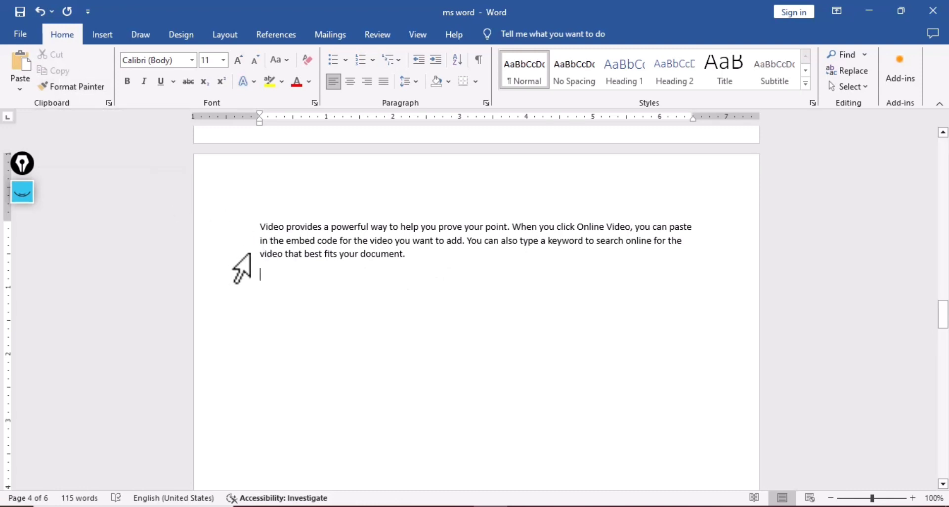
left_click_drag(253, 255, 405, 264)
key("ctrl+c")
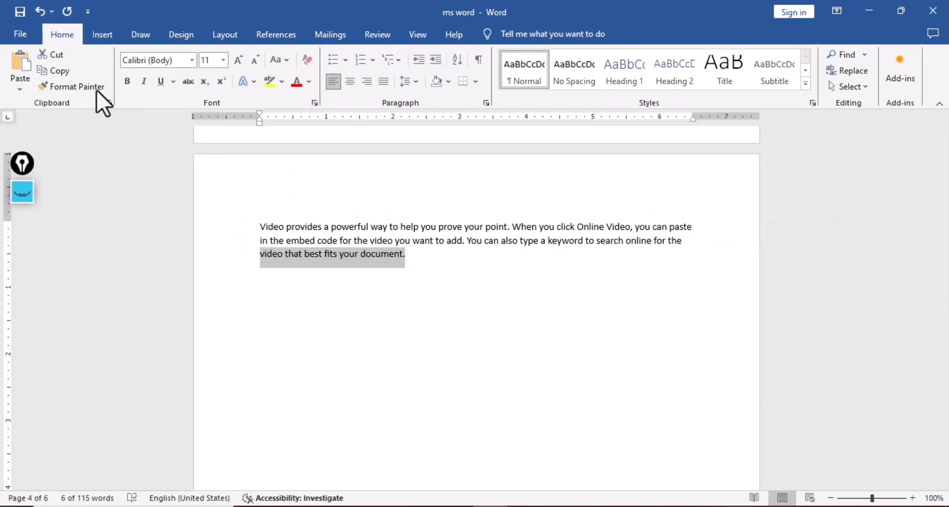
left_click_drag(942, 321, 935, 232)
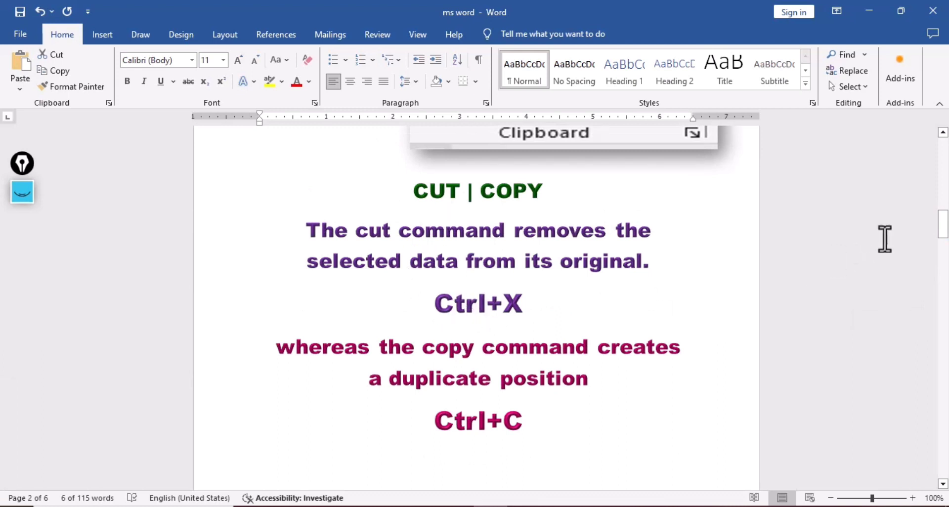
left_click_drag(943, 242, 944, 326)
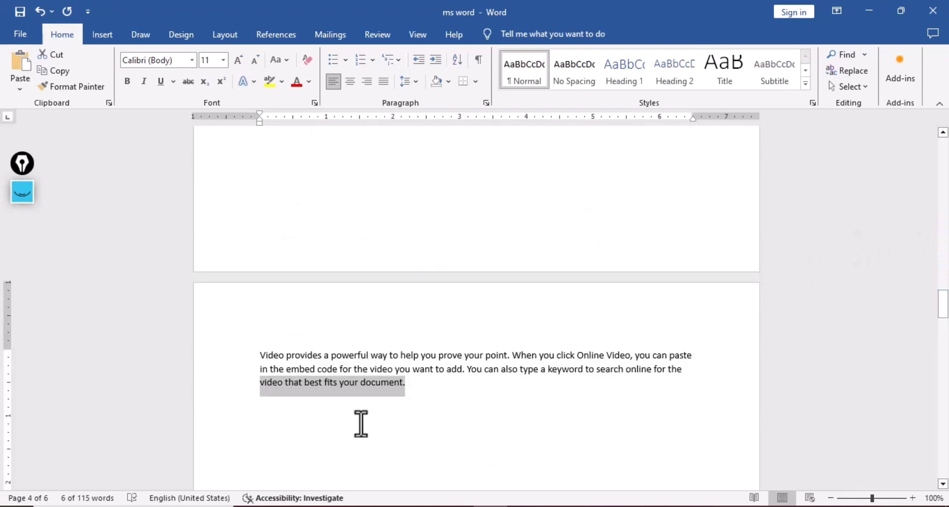
left_click(58, 55)
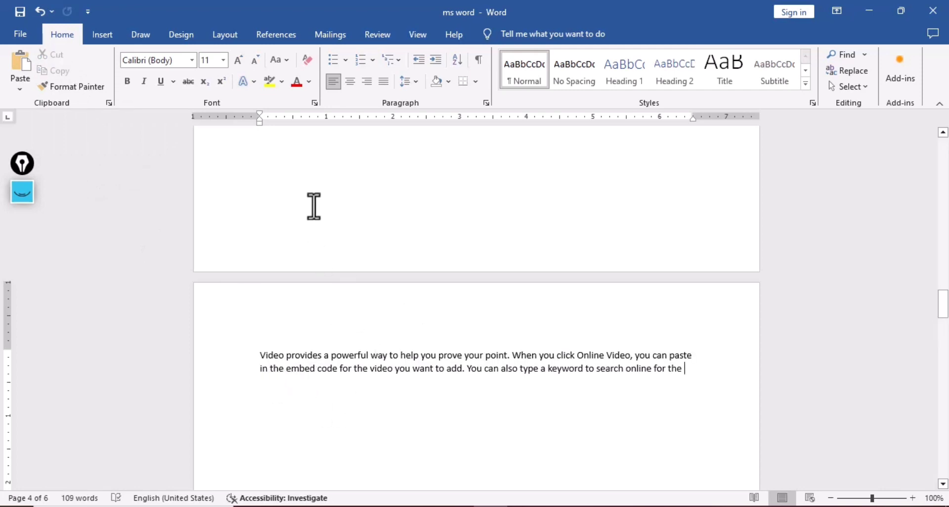
Paste the cut line at the top of blank page 3, about 1 inch in from the text margin
scroll(329, 149, "up", 10)
double_click(329, 150)
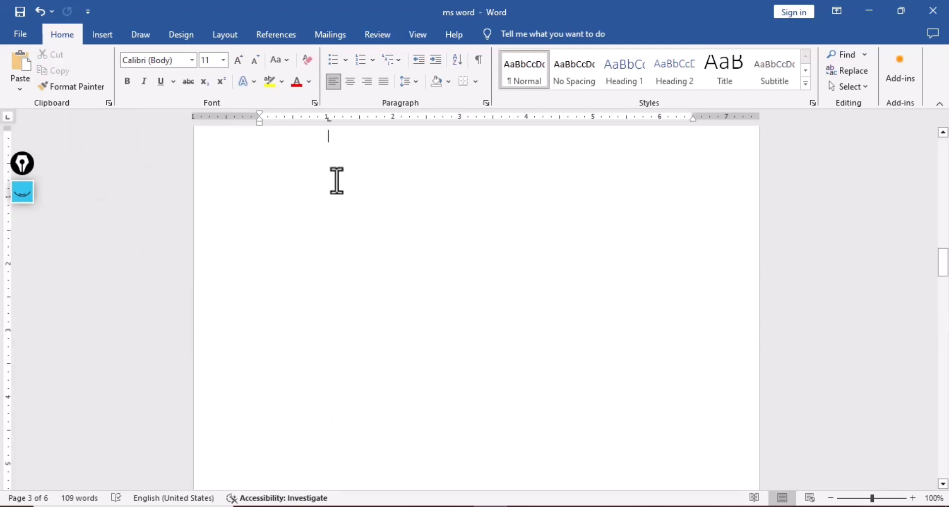
left_click(20, 85)
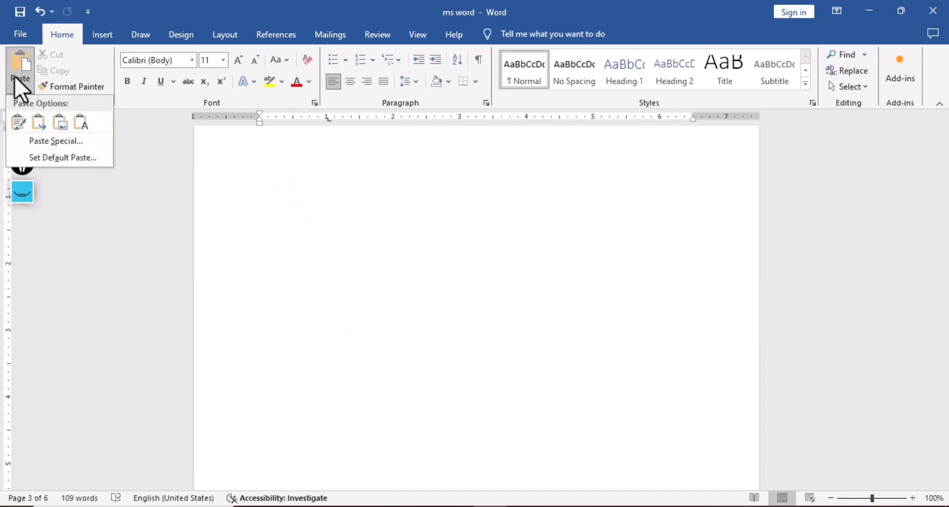
left_click(13, 56)
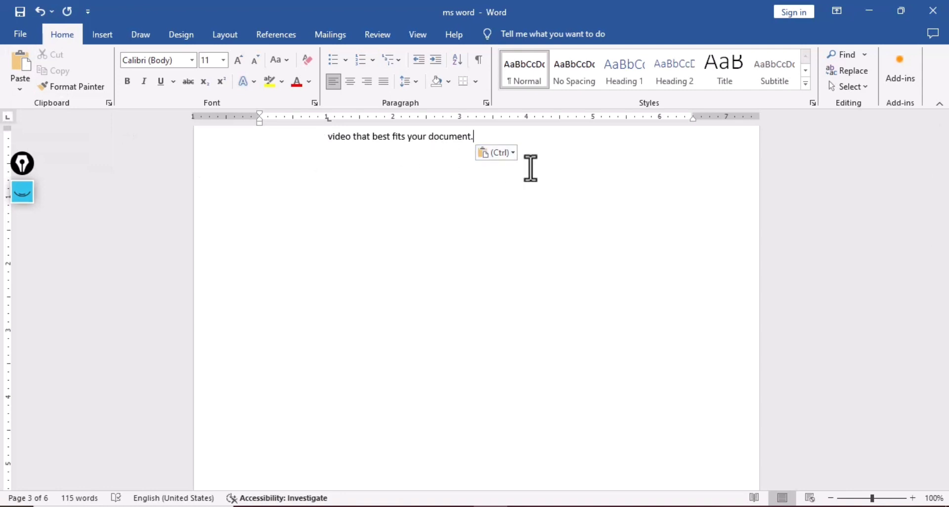
Copy the remaining two lines of the sample paragraph on page 4
left_click_drag(945, 263, 942, 303)
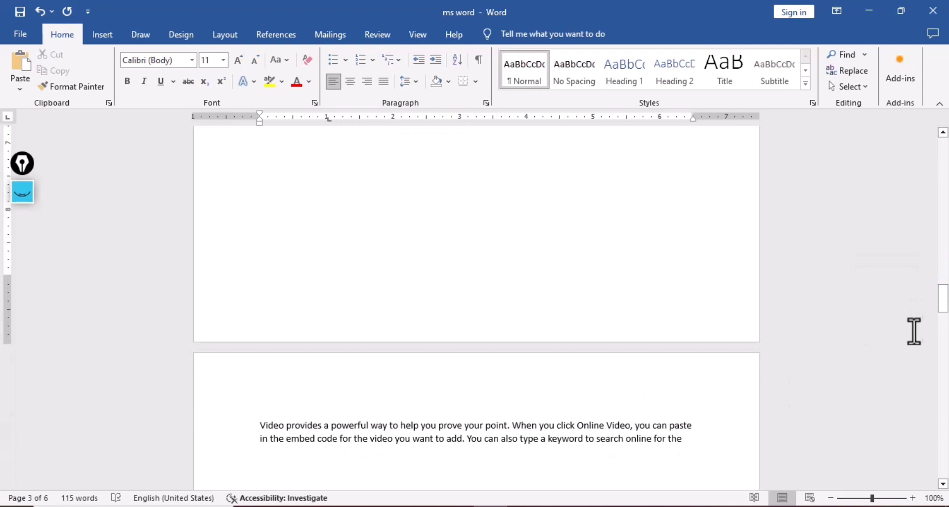
left_click_drag(945, 309, 941, 242)
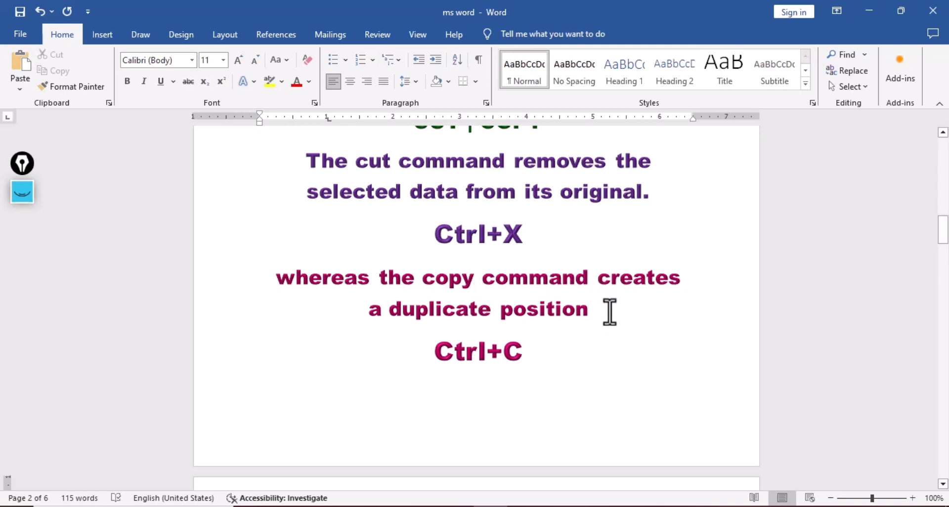
left_click_drag(942, 233, 946, 318)
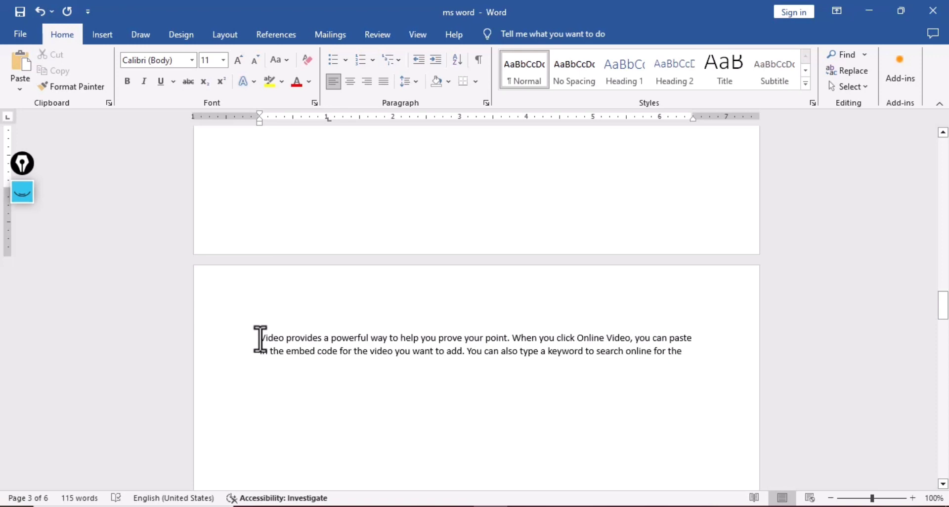
left_click_drag(260, 339, 682, 356)
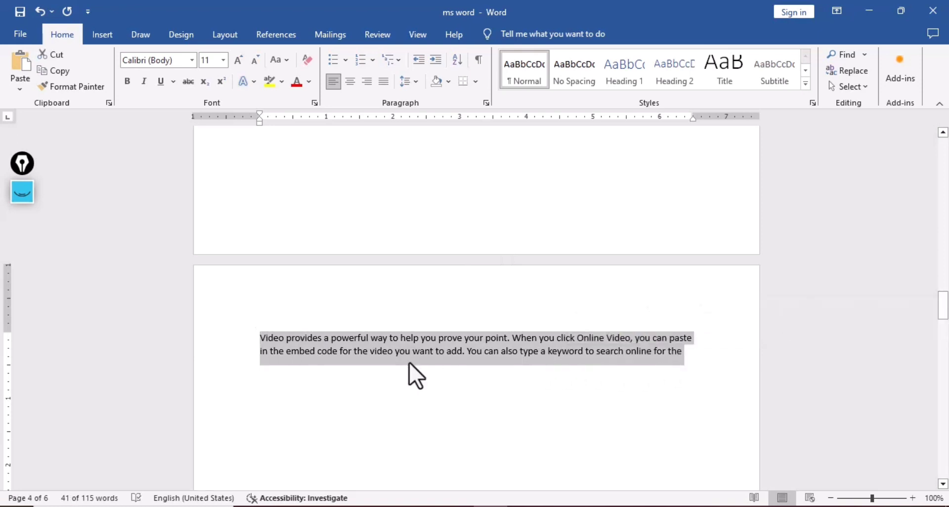
left_click(70, 74)
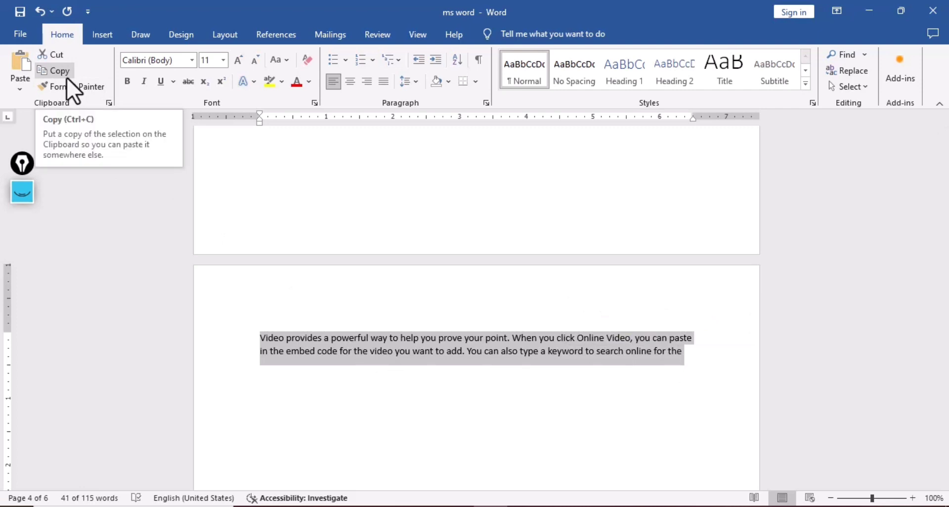
left_click(65, 71)
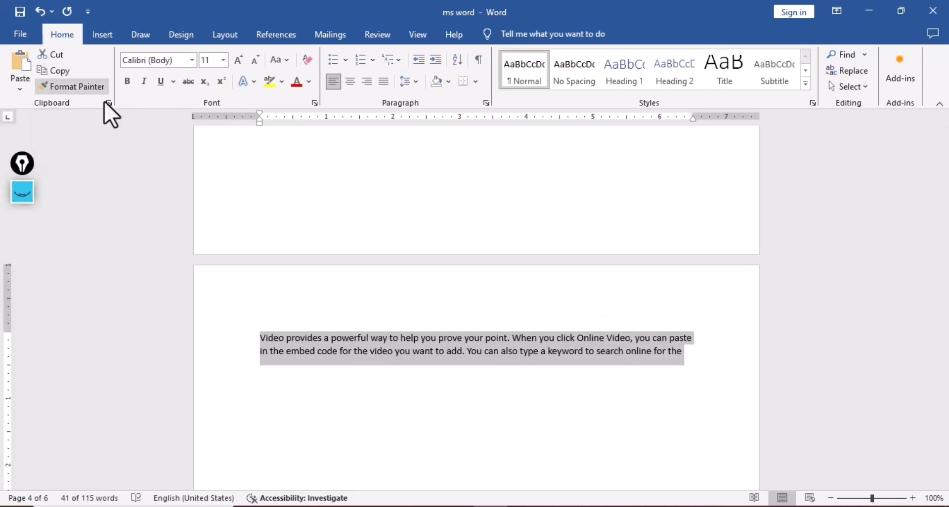
Paste the copied text on page 3, a few lines below "video that best fits your document."
left_click_drag(940, 306, 941, 262)
double_click(319, 374)
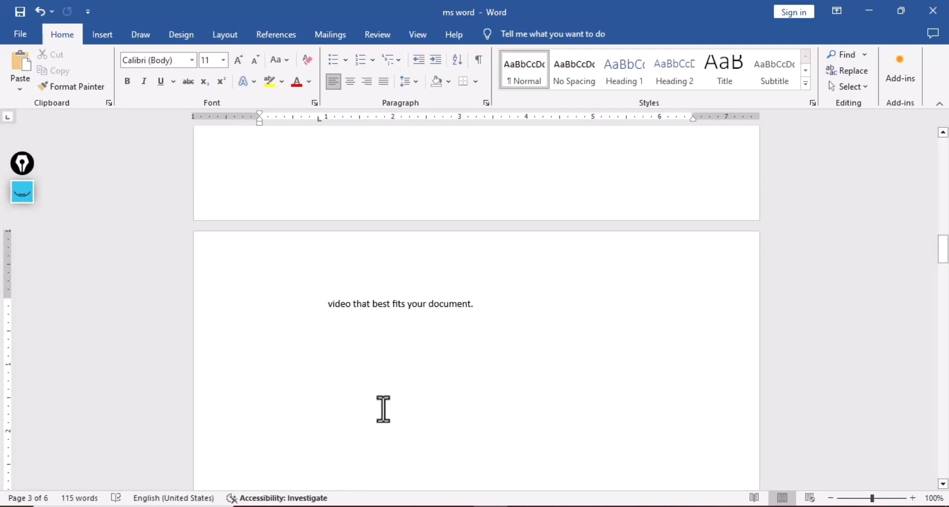
left_click(17, 65)
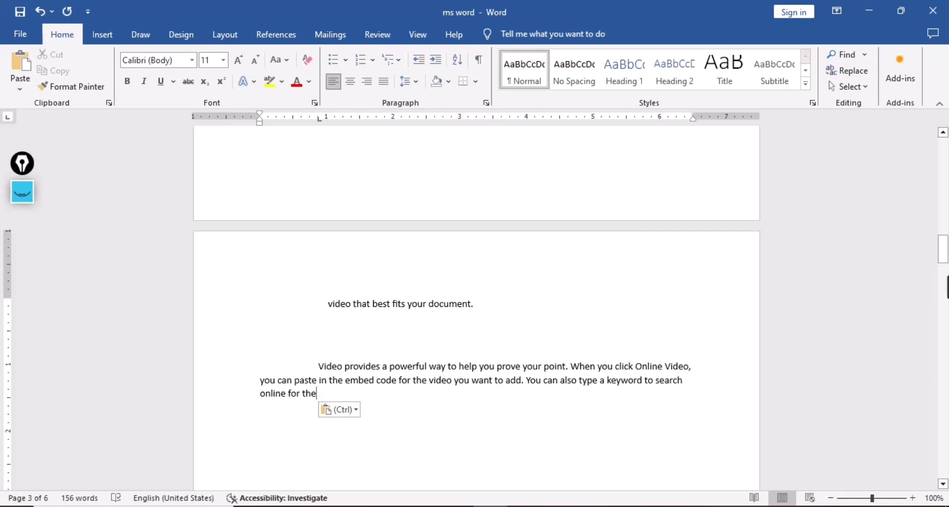
Start a new paragraph after the pasted text on page 3 and paste the copied text three more times
left_click_drag(942, 254, 943, 318)
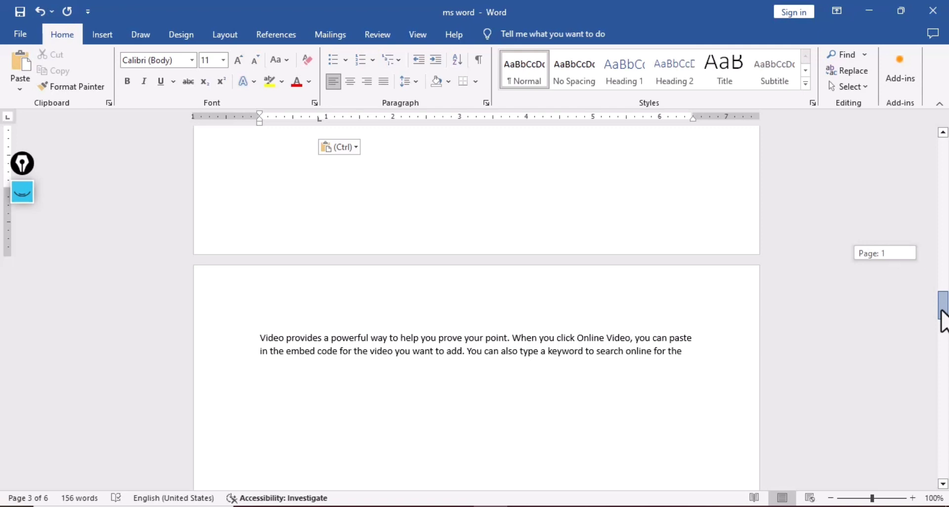
left_click_drag(941, 310, 941, 310)
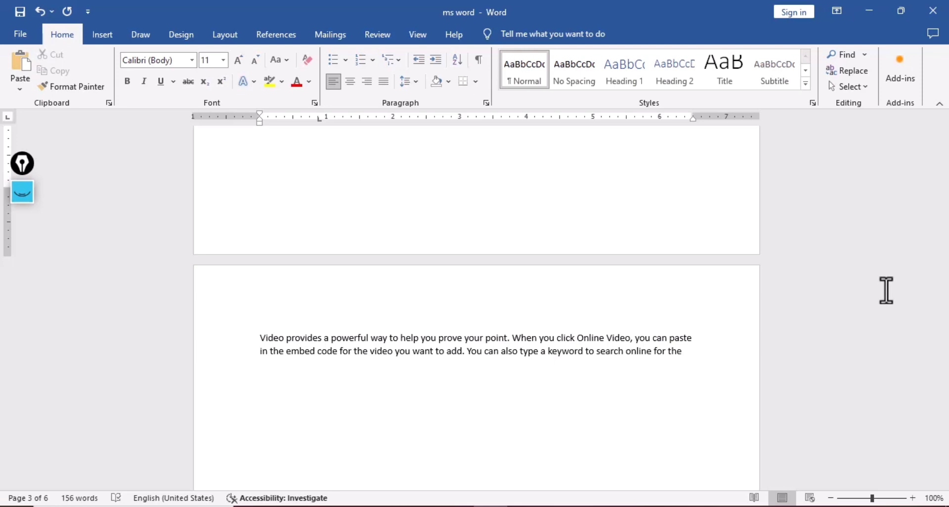
left_click_drag(944, 302, 946, 346)
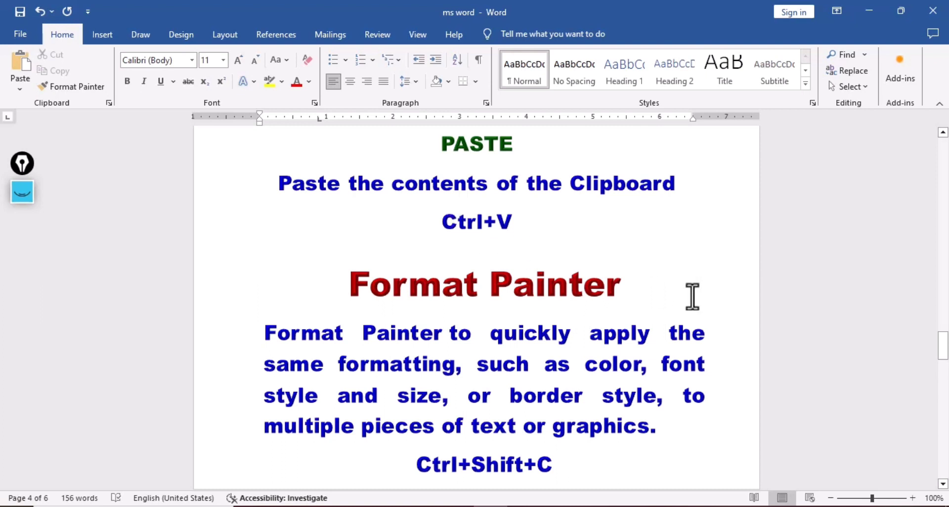
left_click_drag(942, 349, 942, 261)
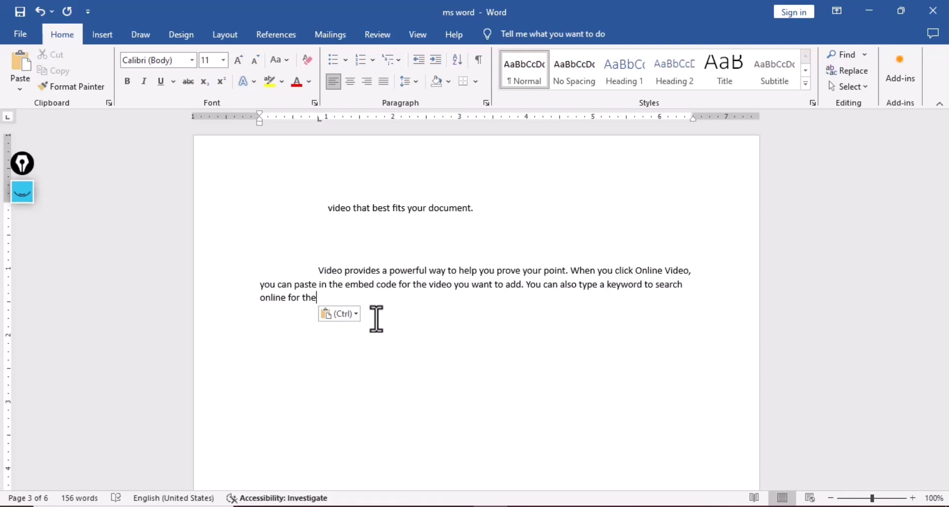
key("Return")
key("ctrl+v")
key("ctrl+v")
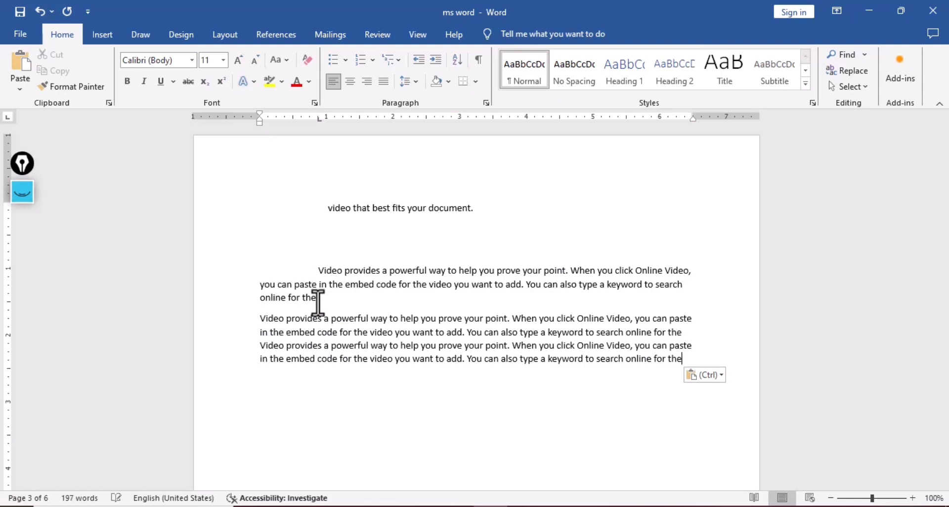
key("ctrl+v")
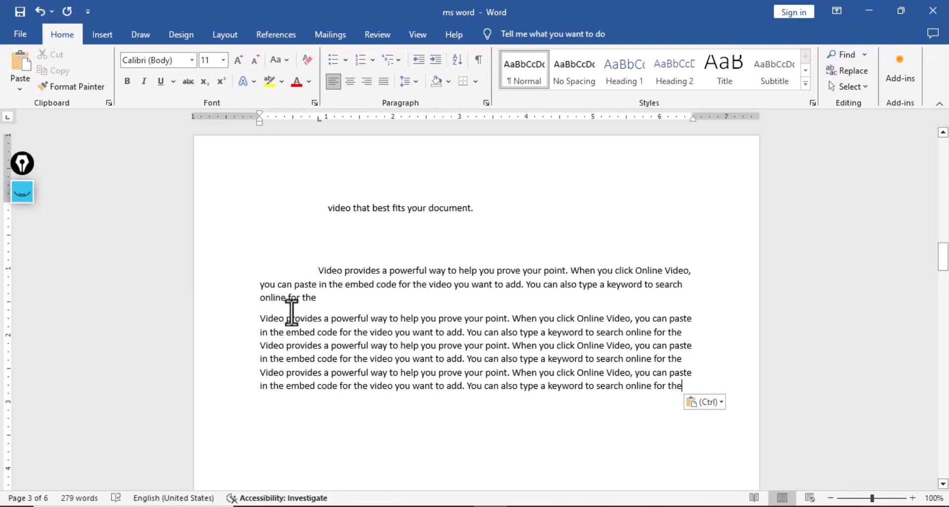
Replace all the text on page 3 with generated sample paragraphs using =rand()
left_click_drag(316, 208, 696, 393)
mouse_move(666, 349)
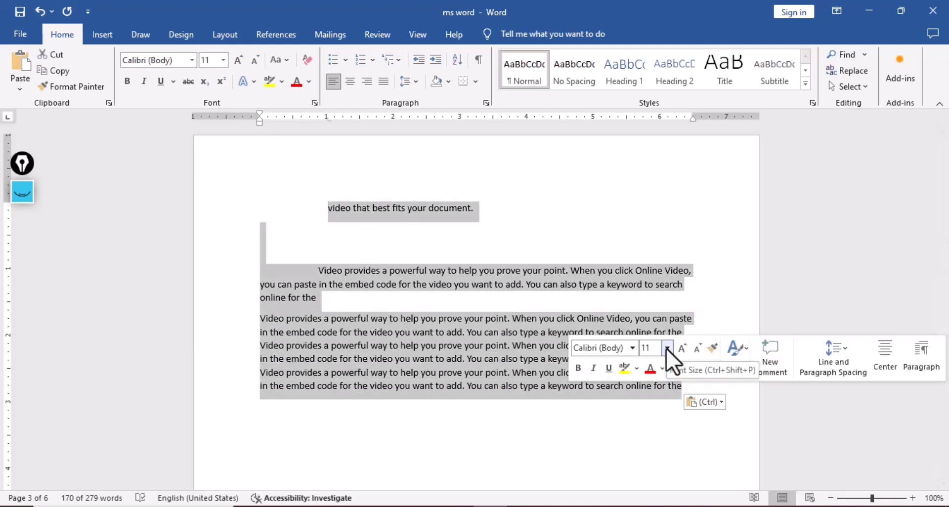
key("Delete")
type("=")
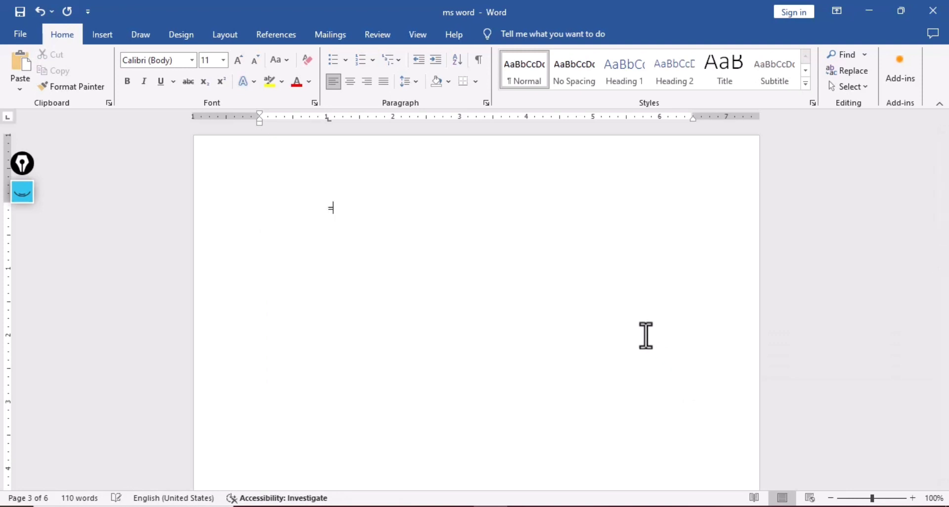
type("rand()")
key("Return")
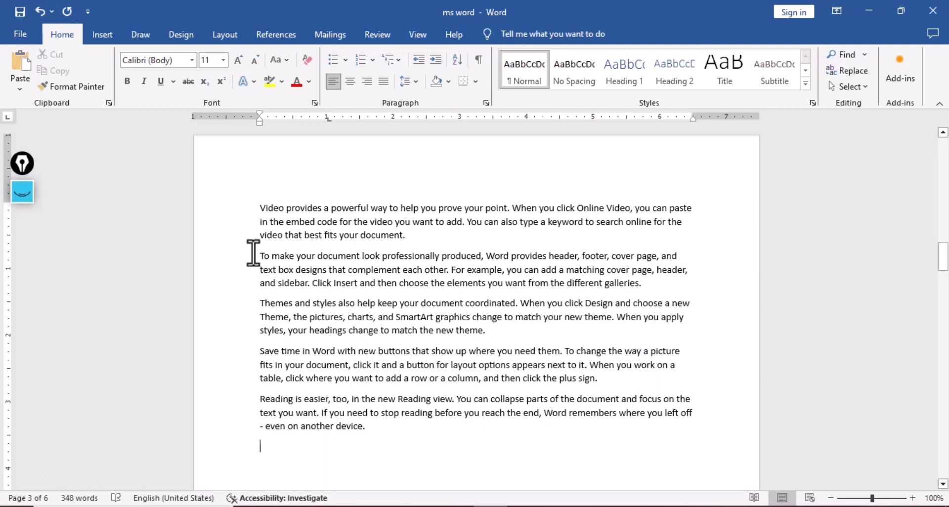
Delete the last two sample paragraphs on page 3, "Save time in Word" and "Reading is easier"
left_click_drag(261, 308, 375, 424)
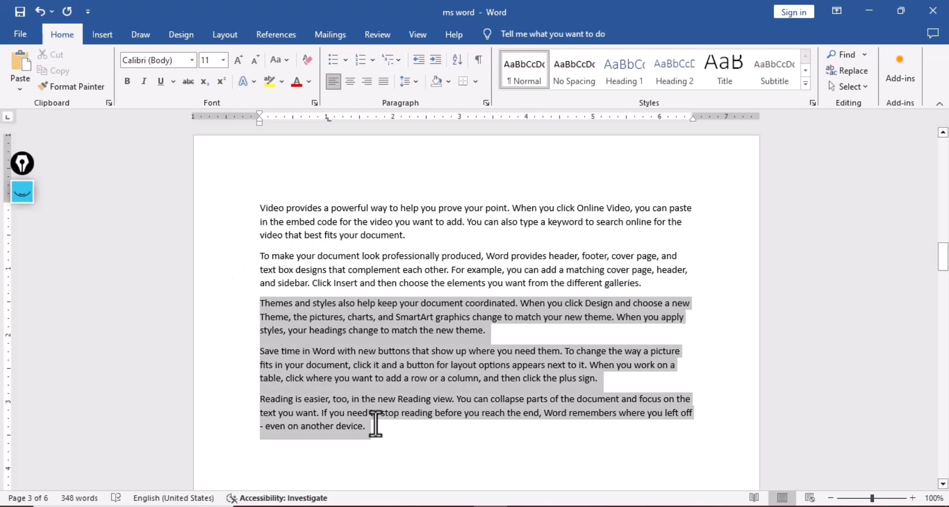
left_click(256, 351)
left_click_drag(274, 357, 362, 424)
key("Delete")
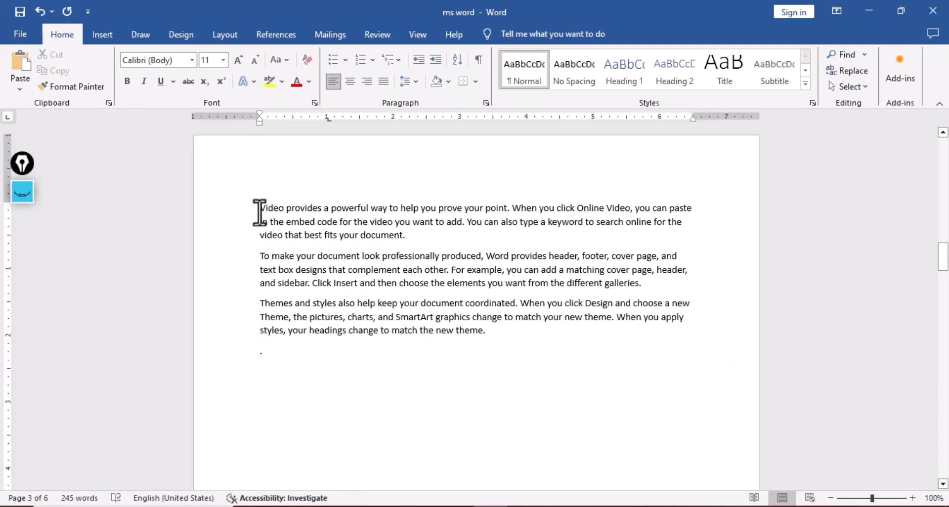
Copy the opening sentence of the first paragraph and separately that of the "Themes and styles" paragraph on page 3
left_click_drag(259, 210, 494, 214)
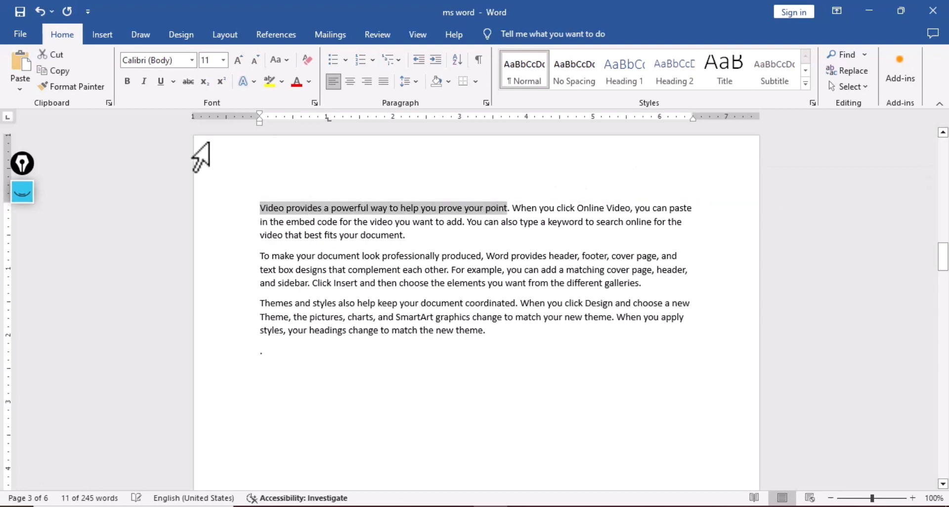
left_click(64, 74)
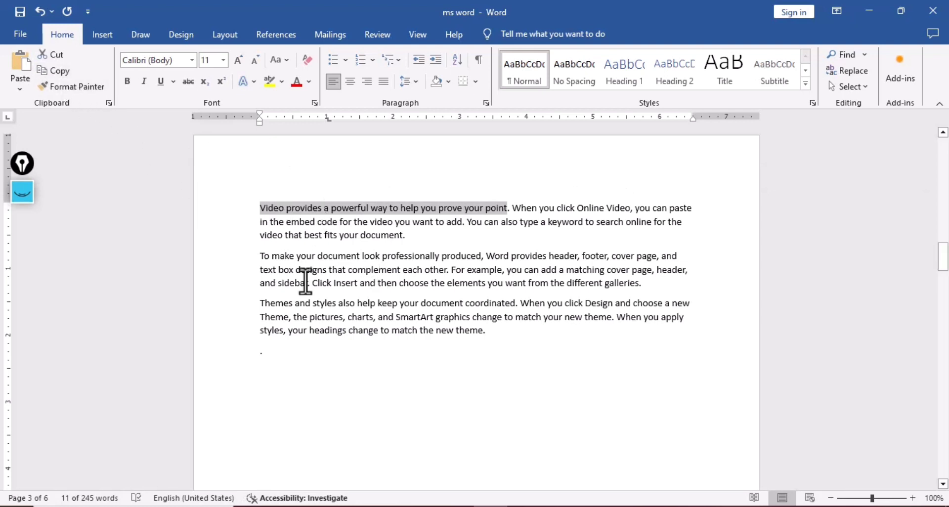
left_click_drag(261, 264, 445, 269)
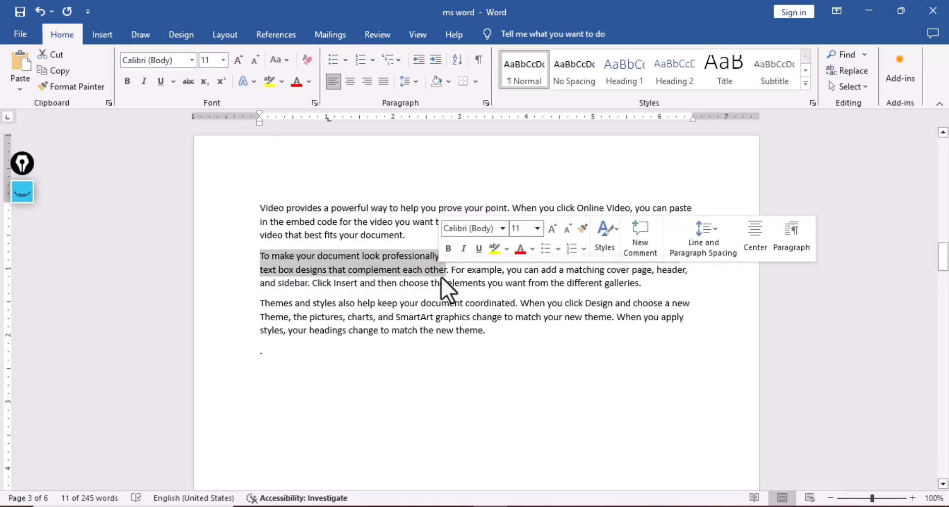
left_click_drag(259, 303, 507, 308)
left_click(69, 72)
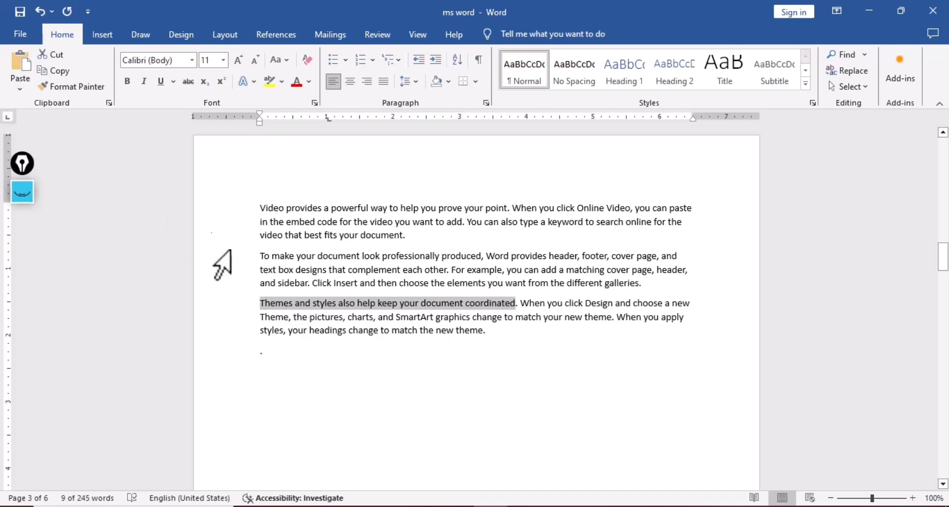
Show the Office Clipboard and separately copy the second paragraph's opening sentence and the last two lines of the first paragraph to it
left_click(110, 103)
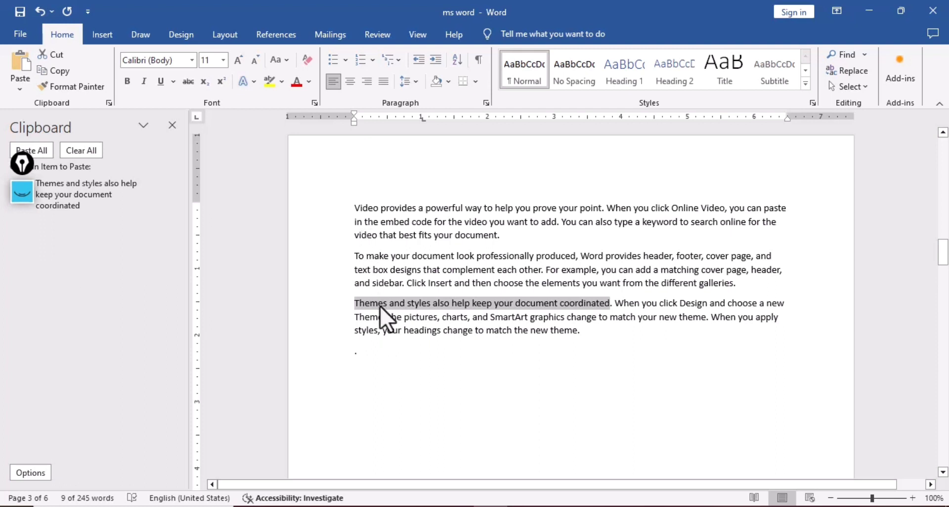
left_click_drag(353, 256, 540, 268)
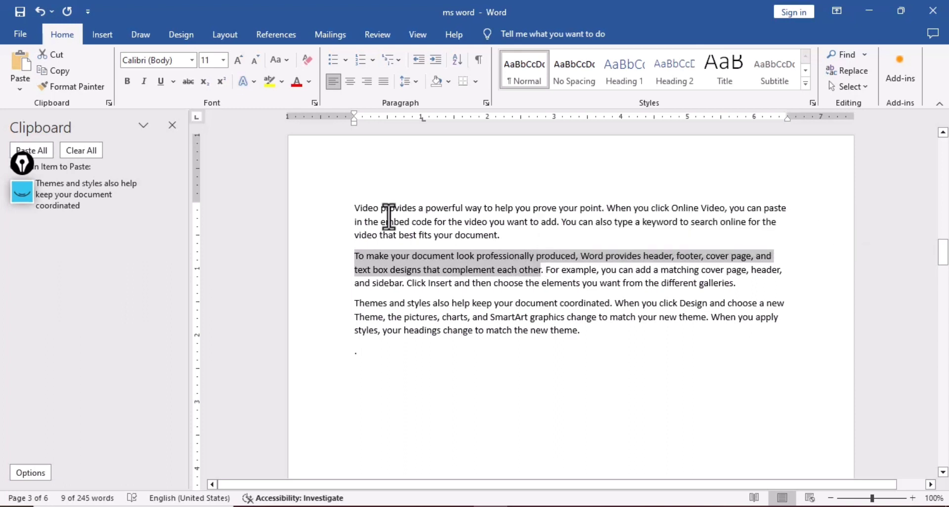
left_click(69, 73)
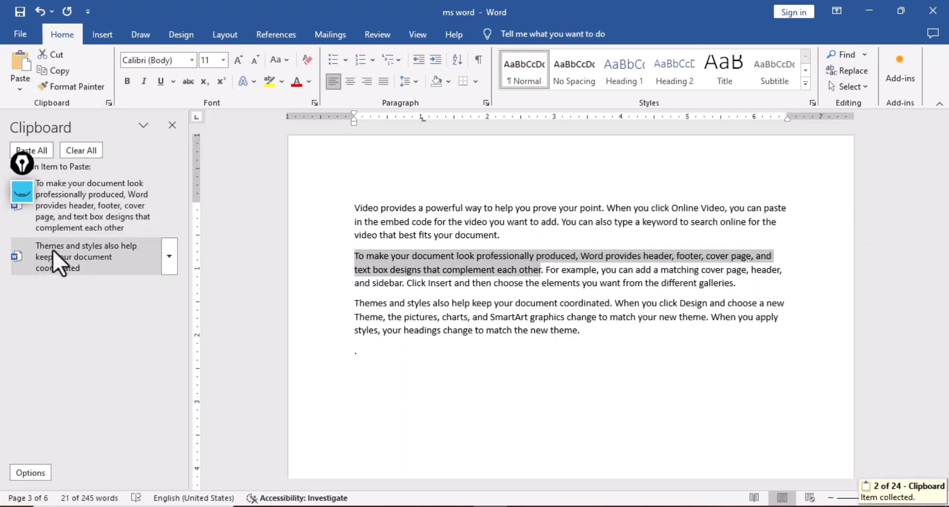
left_click_drag(350, 221, 544, 234)
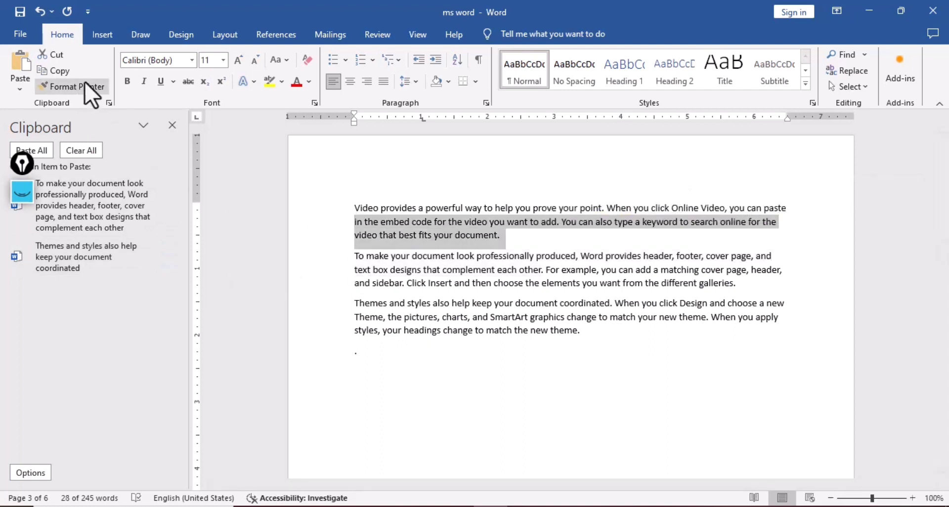
left_click(69, 70)
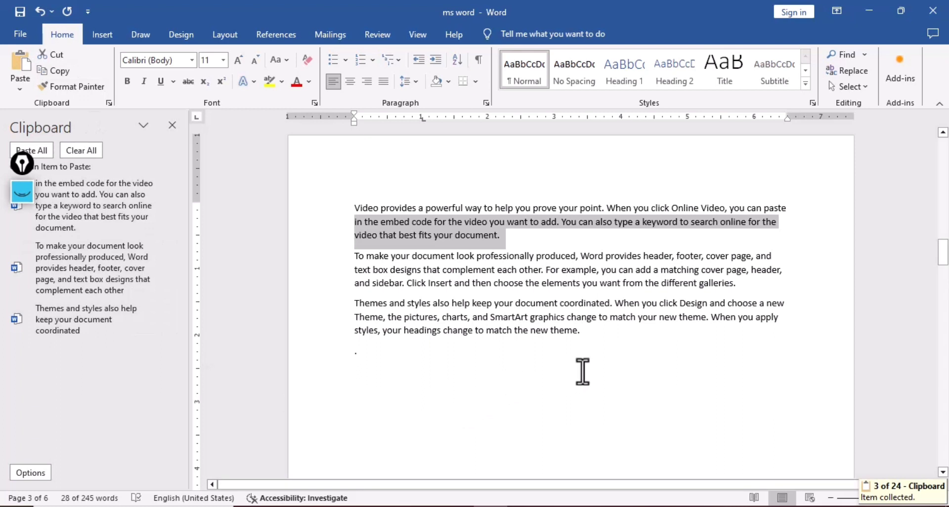
Paste the collected clipboard items as separate paragraphs below the third paragraph, in the order "Themes and styles", "in the embed code", "To make your document"
left_click(594, 341)
key("Return")
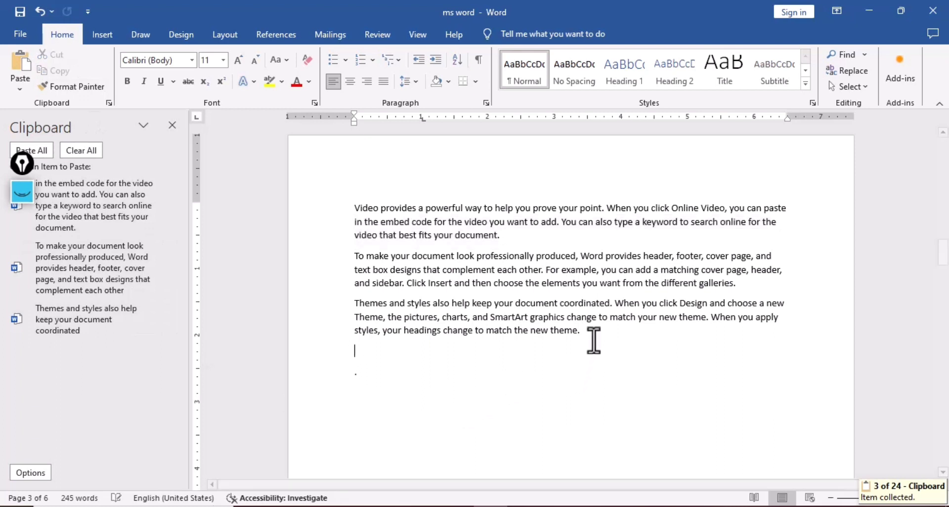
left_click(93, 312)
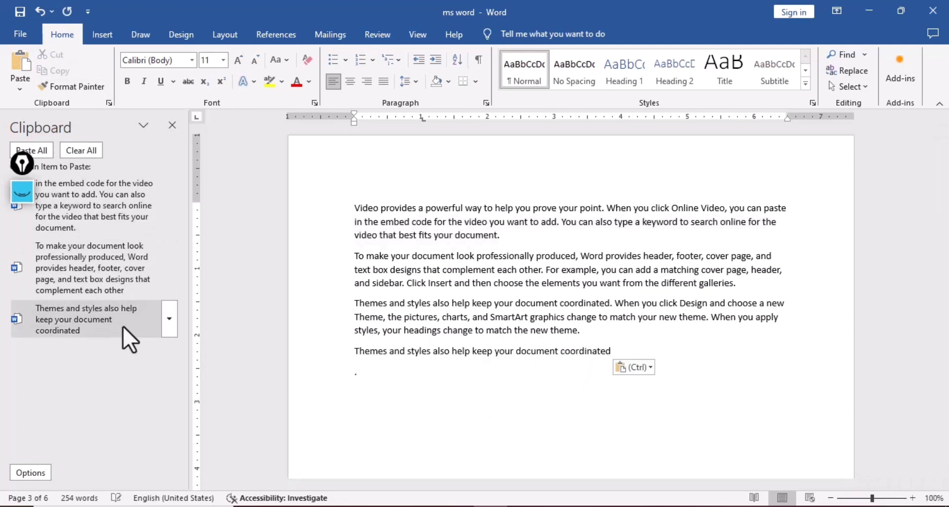
key("Return")
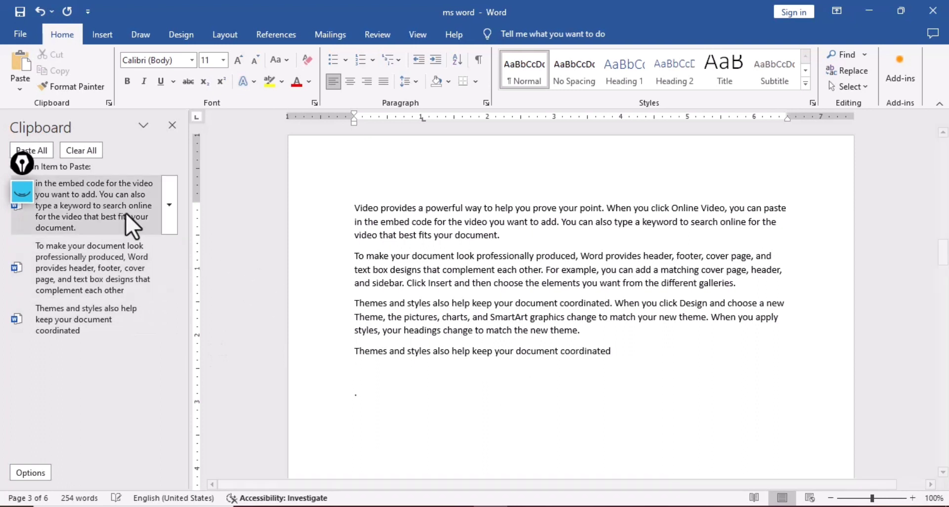
left_click(111, 202)
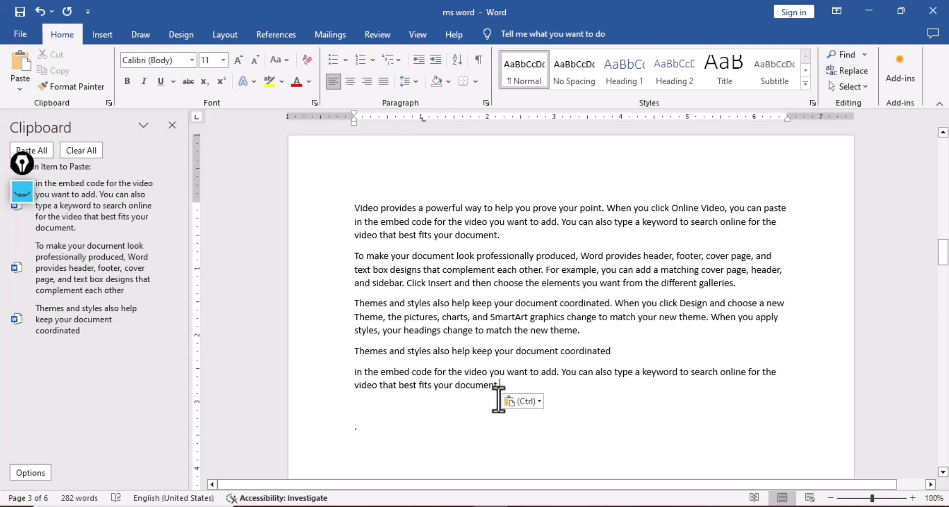
key("Return")
left_click(130, 269)
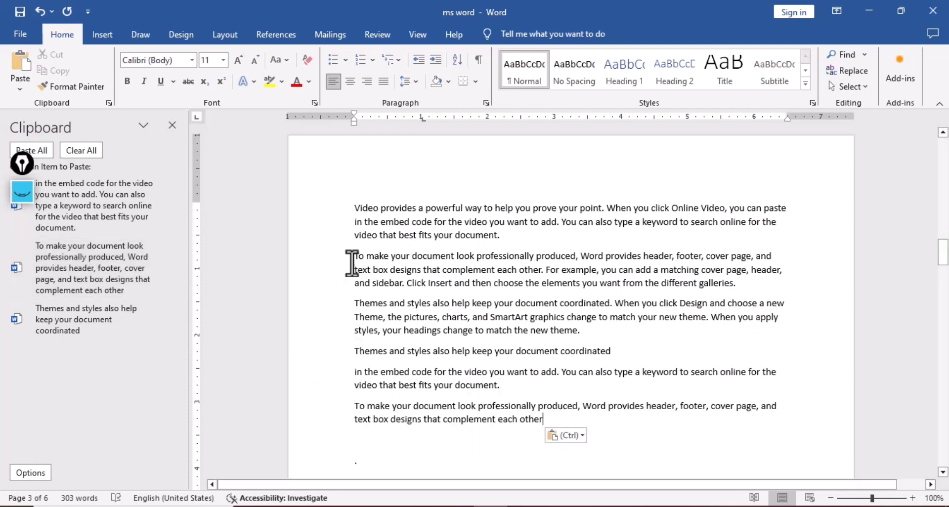
Delete everything on page 3 from "To make your document look professionally produced" through the last pasted paragraph
left_click_drag(353, 257, 453, 343)
left_click_drag(575, 413, 576, 421)
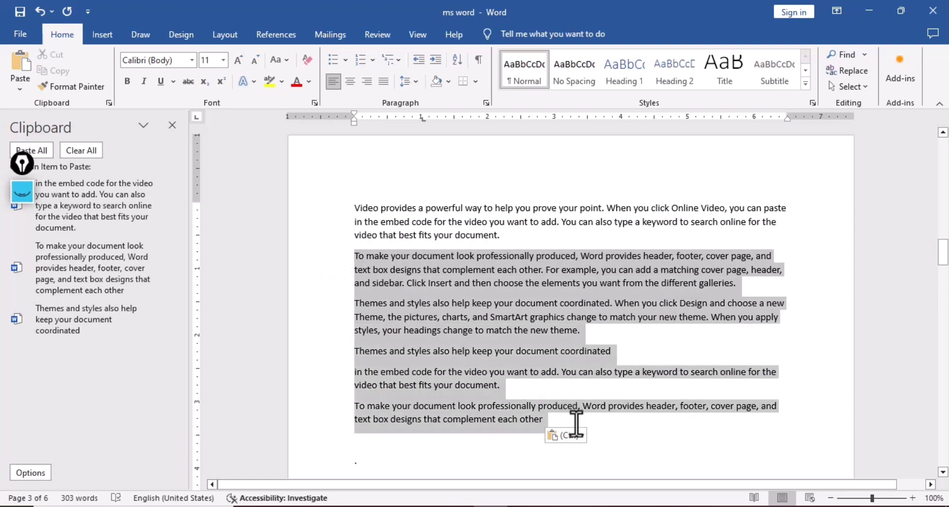
key("Delete")
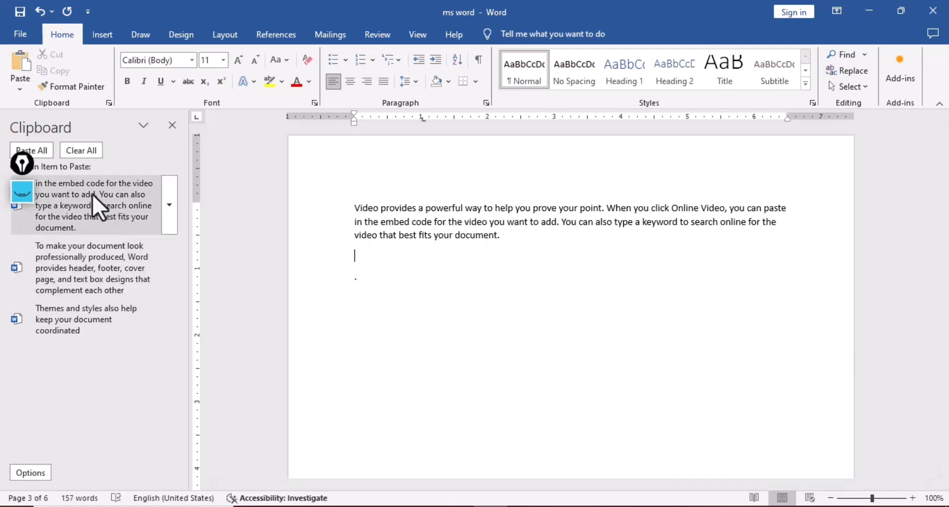
Delete all three collected items from the Office Clipboard one by one and return to the line with the dot
left_click(173, 206)
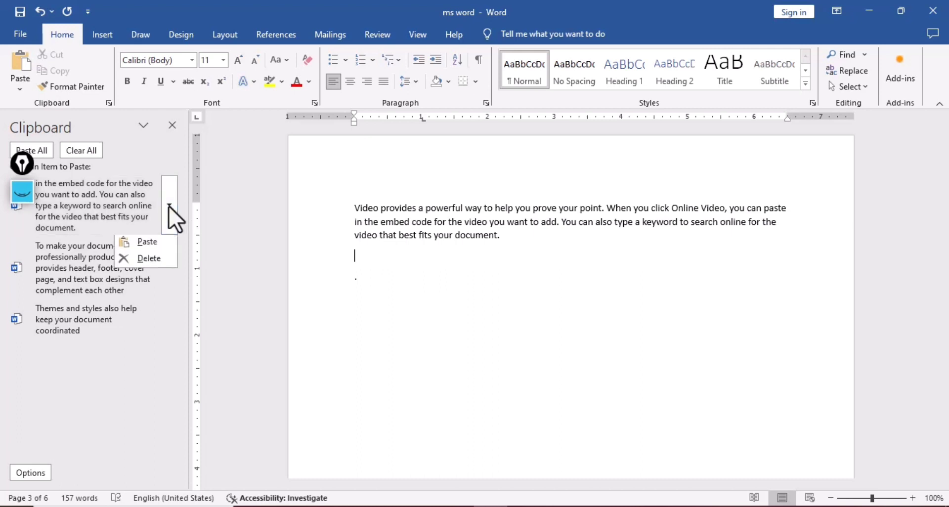
left_click(156, 263)
left_click(169, 256)
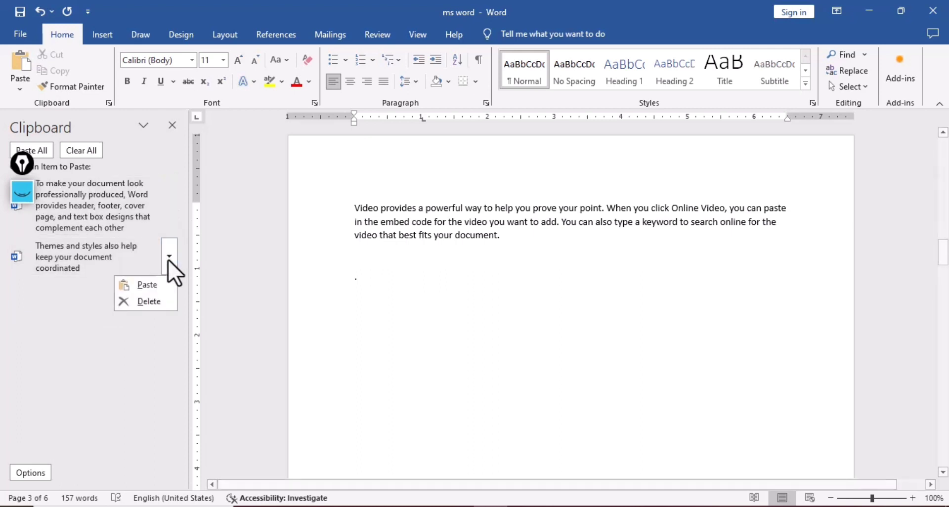
left_click(157, 298)
left_click(169, 205)
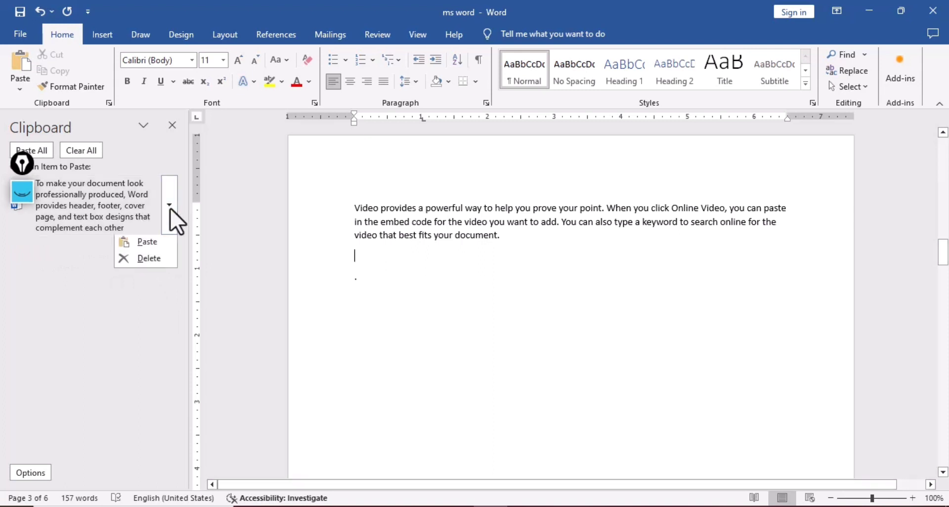
left_click(155, 263)
left_click(411, 280)
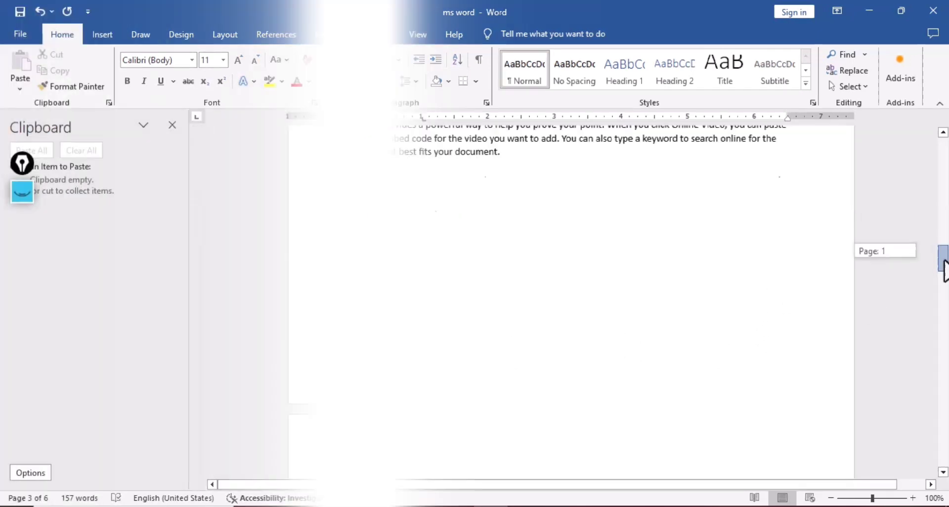
Copy the "Video provides" paragraph on page 3, paste it below the line with the dot, and close the Office Clipboard
left_click_drag(944, 322, 944, 344)
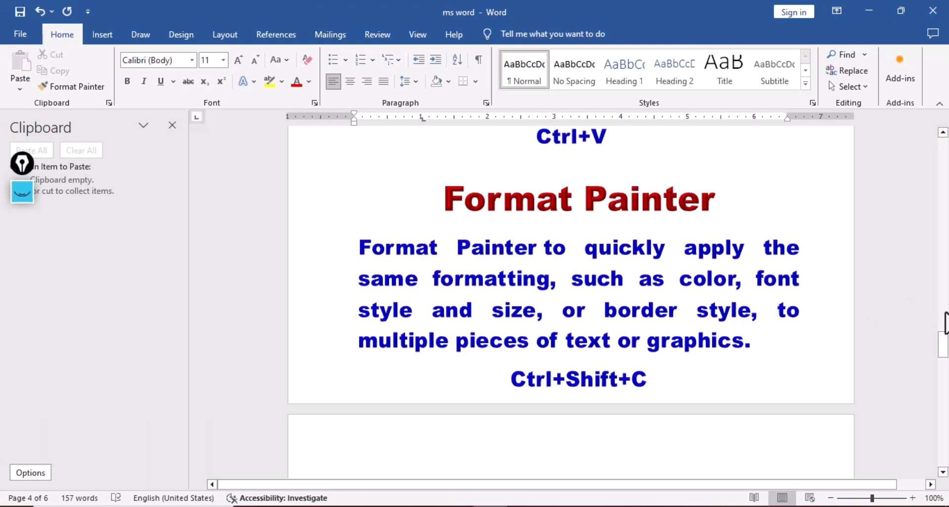
left_click_drag(943, 346, 942, 254)
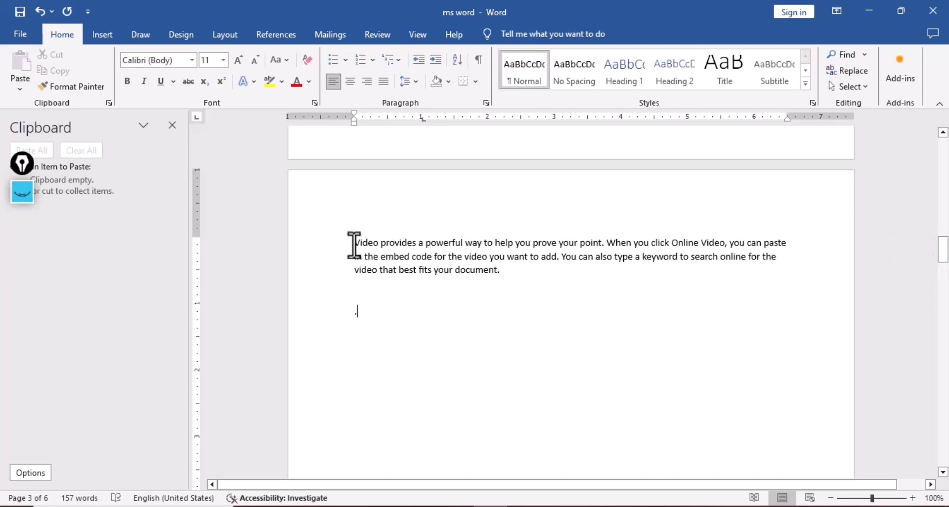
left_click_drag(354, 245, 503, 275)
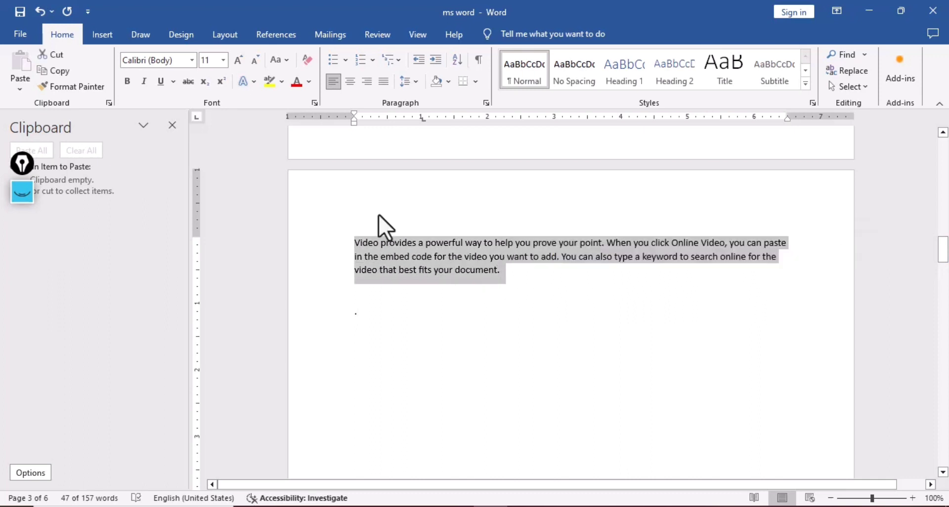
left_click(194, 66)
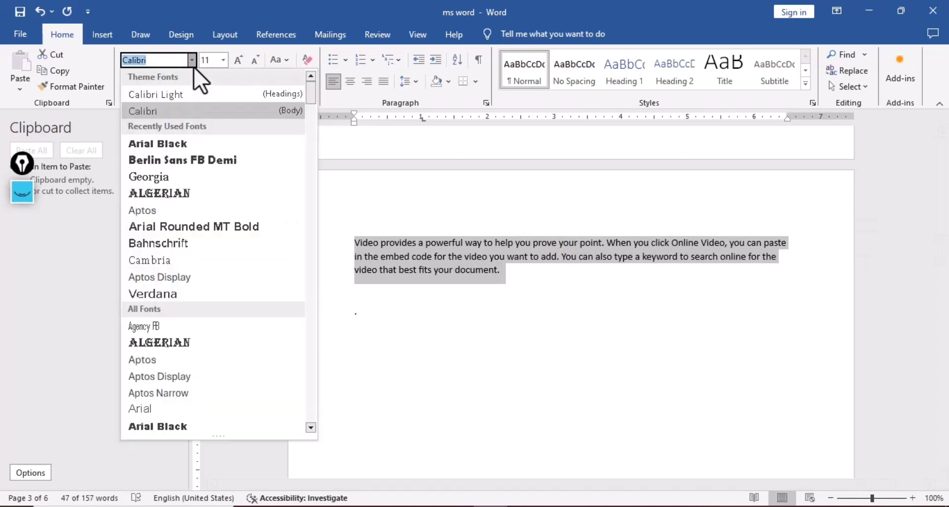
left_click(440, 329)
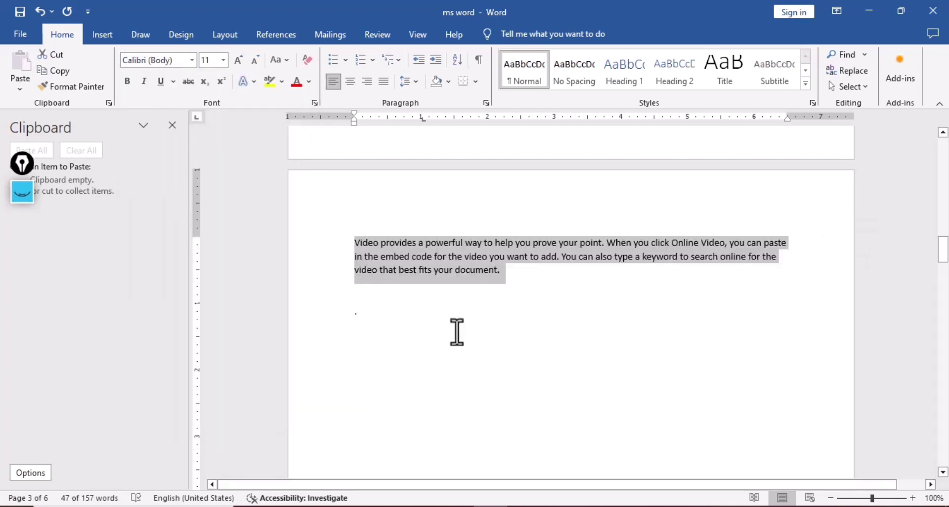
key("ctrl+c")
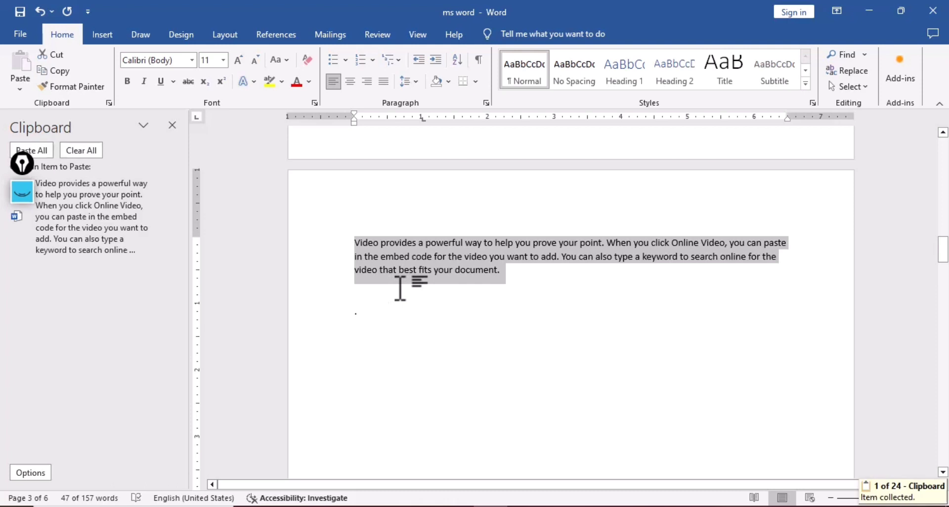
left_click(389, 345)
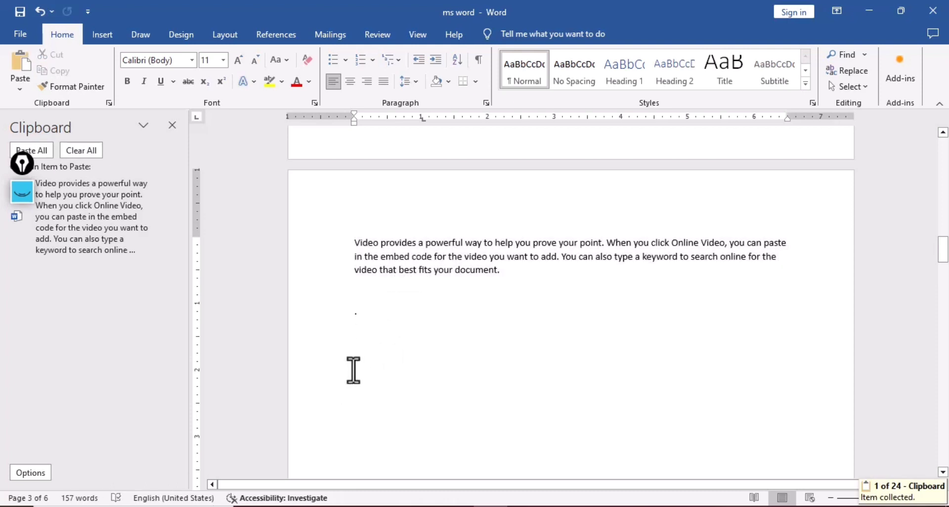
key("ctrl+v")
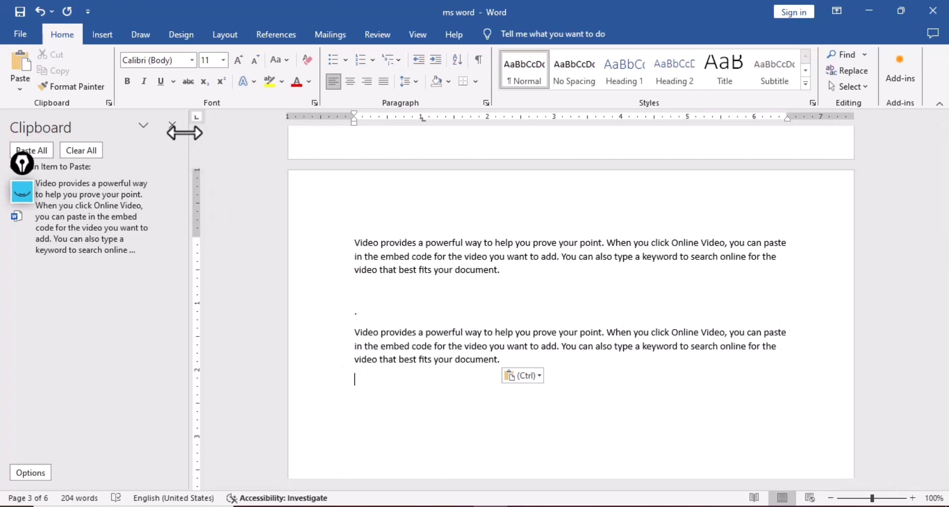
left_click(172, 126)
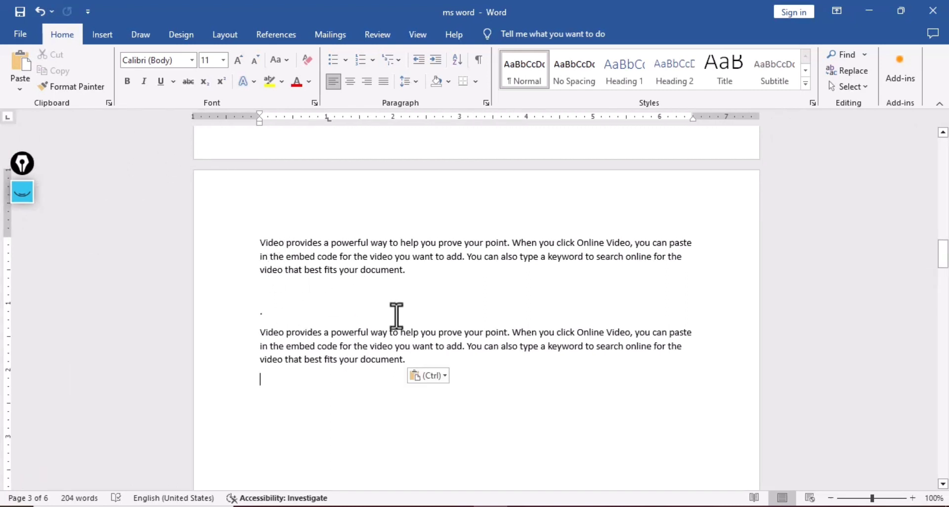
Format the first "Video provides" paragraph on page 3 in Berlin Sans FB Demi, red, size 16
left_click_drag(255, 244, 405, 280)
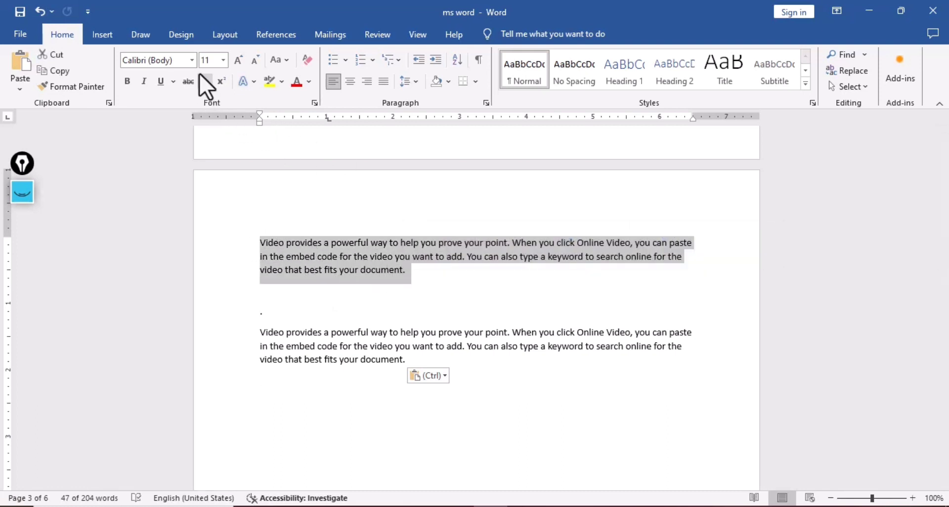
left_click(192, 62)
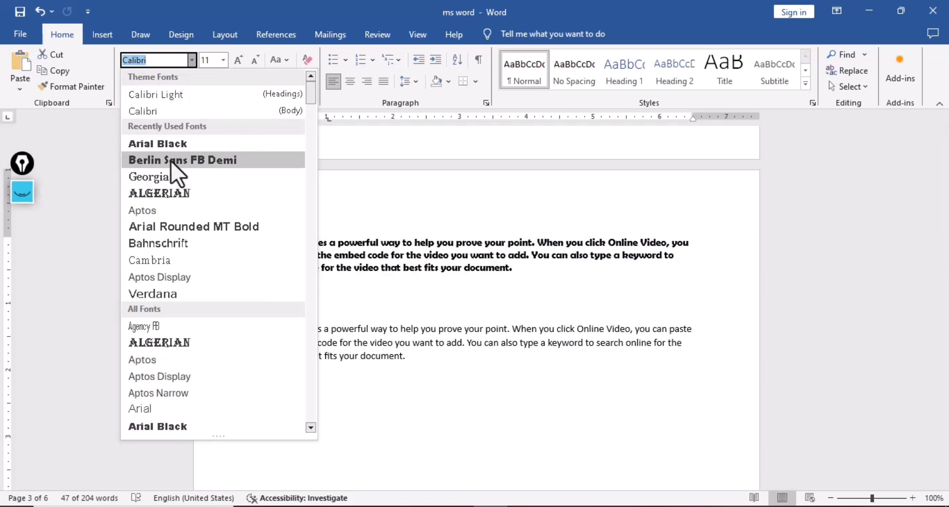
left_click(171, 161)
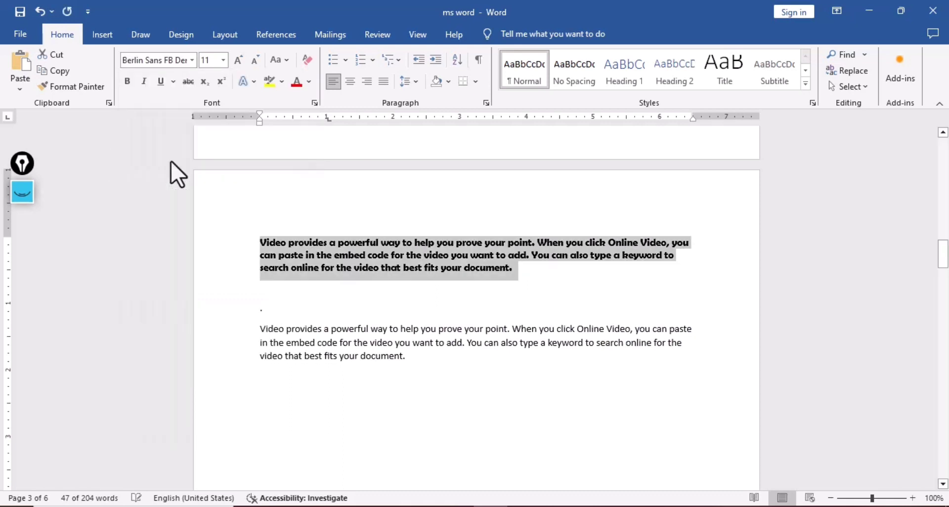
left_click(298, 85)
left_click(240, 65)
left_click(240, 65)
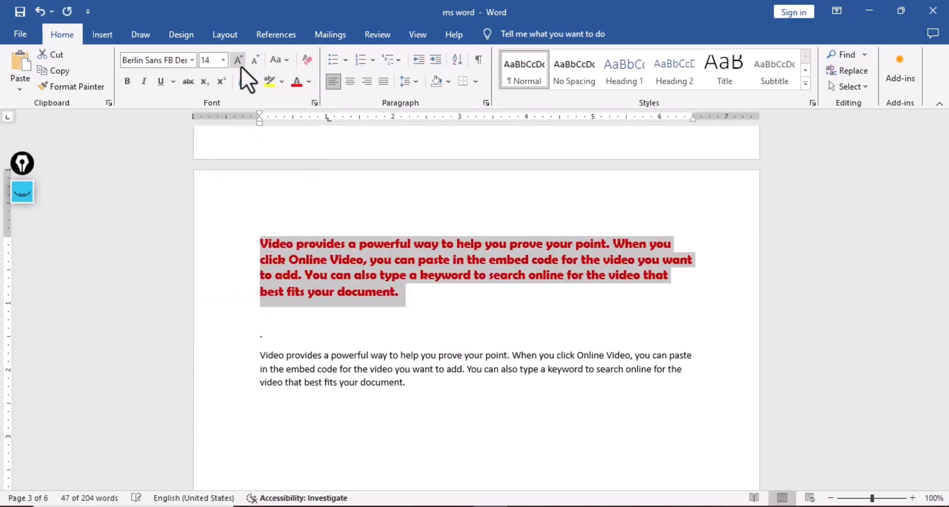
left_click(241, 65)
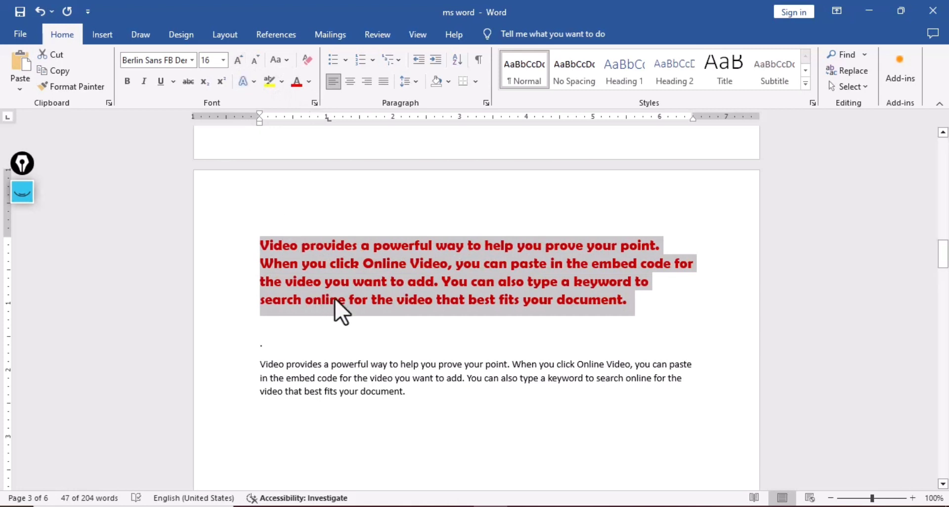
left_click(261, 364)
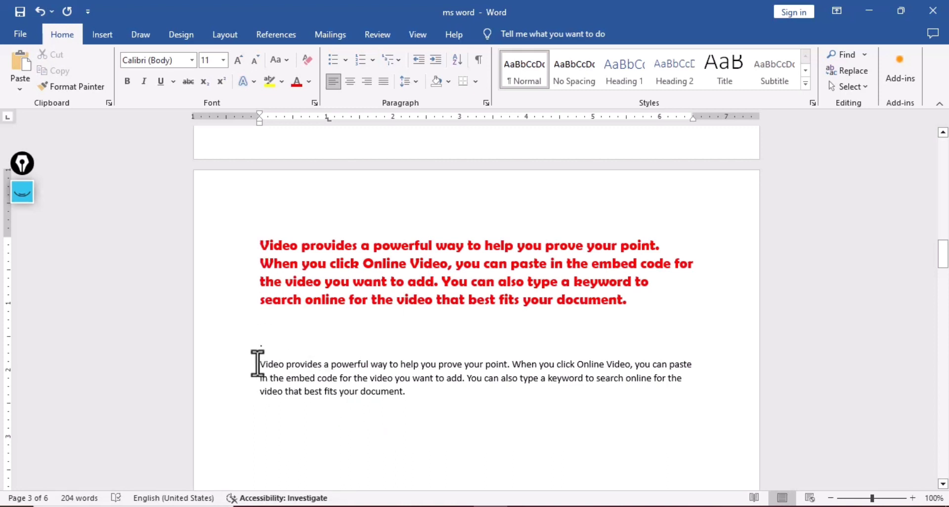
left_click_drag(261, 364, 407, 393)
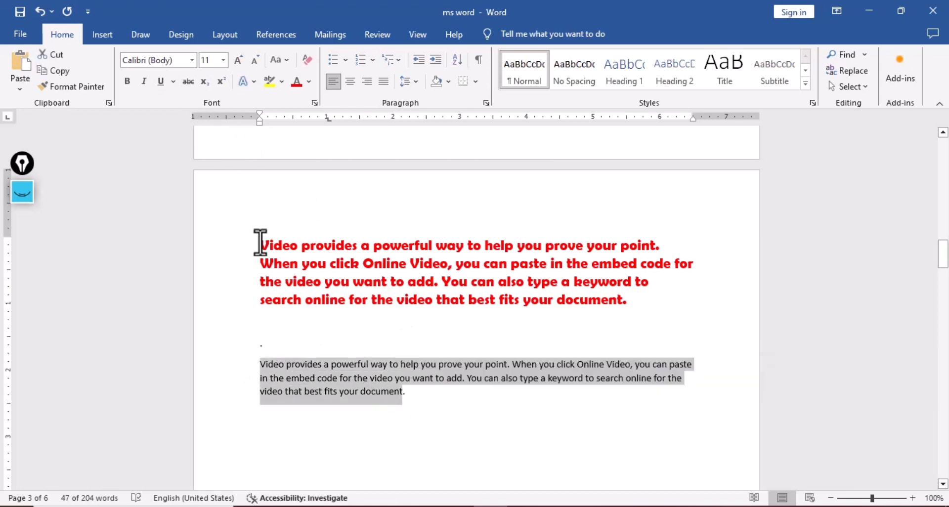
left_click(429, 418)
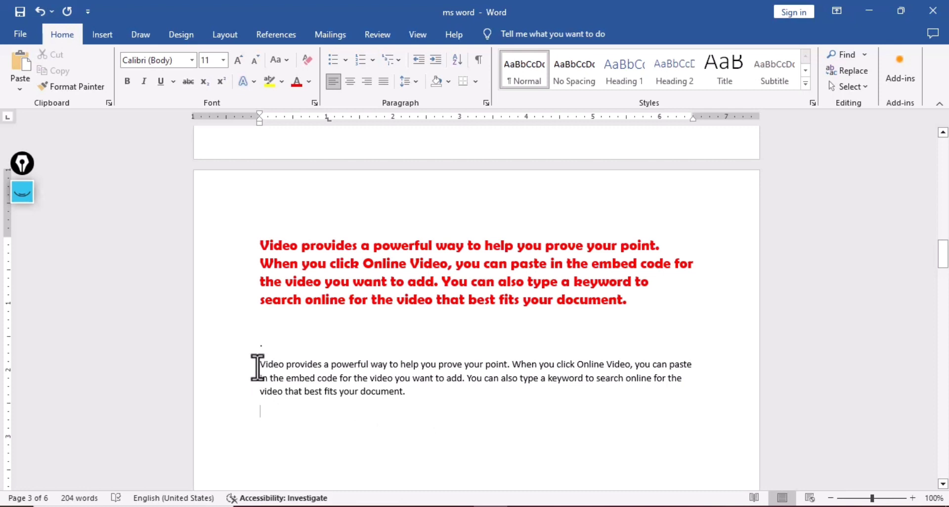
left_click_drag(258, 366, 411, 400)
left_click(435, 404)
Copy the formatting of "the video" in the red paragraph with Format Painter onto the lower paragraph's ending, from the period after "add" onward
left_click_drag(371, 303, 428, 308)
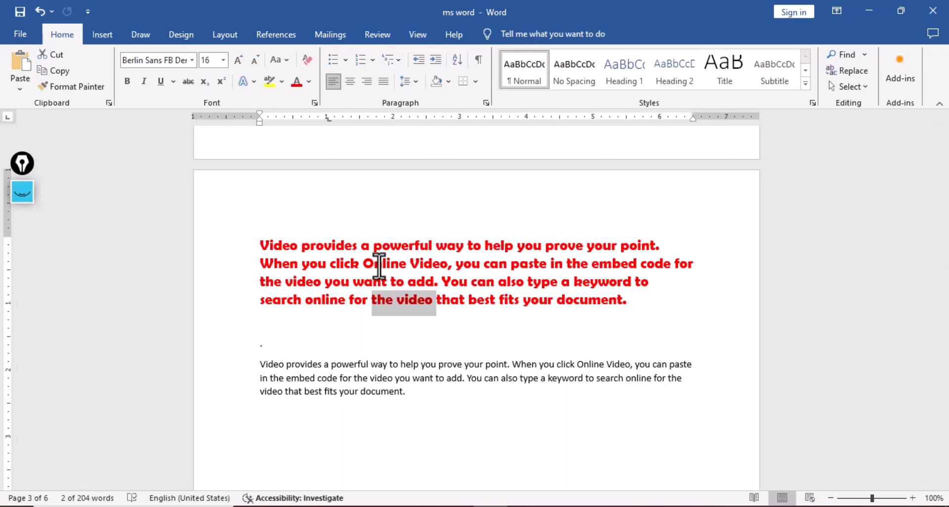
left_click(68, 91)
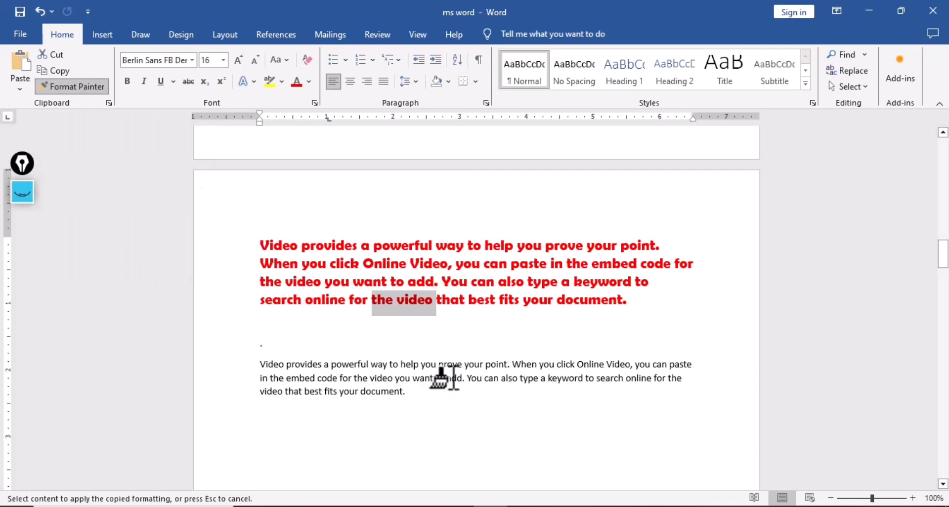
mouse_move(464, 378)
left_mouse_down()
mouse_move(486, 393)
mouse_move(475, 388)
left_mouse_up()
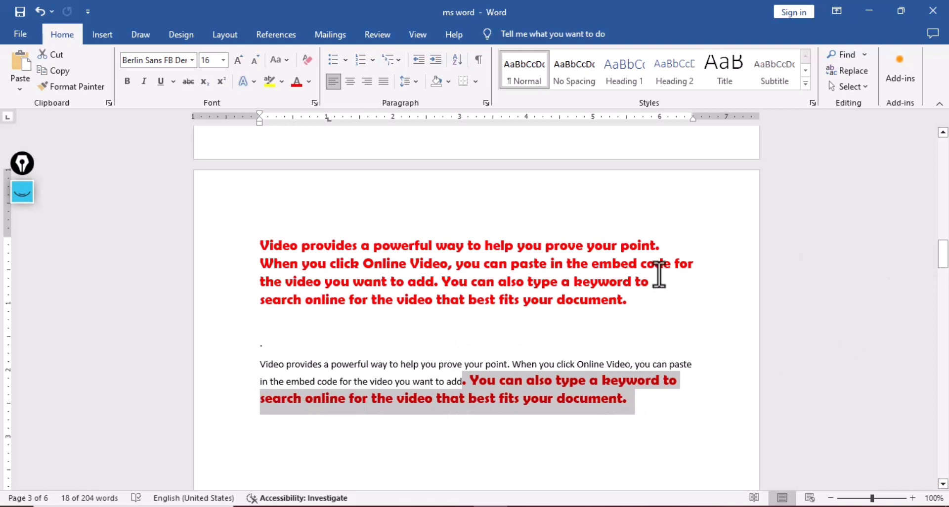
Review the Format Painter description and its shortcut in the notes on page 4
left_click_drag(943, 262, 946, 366)
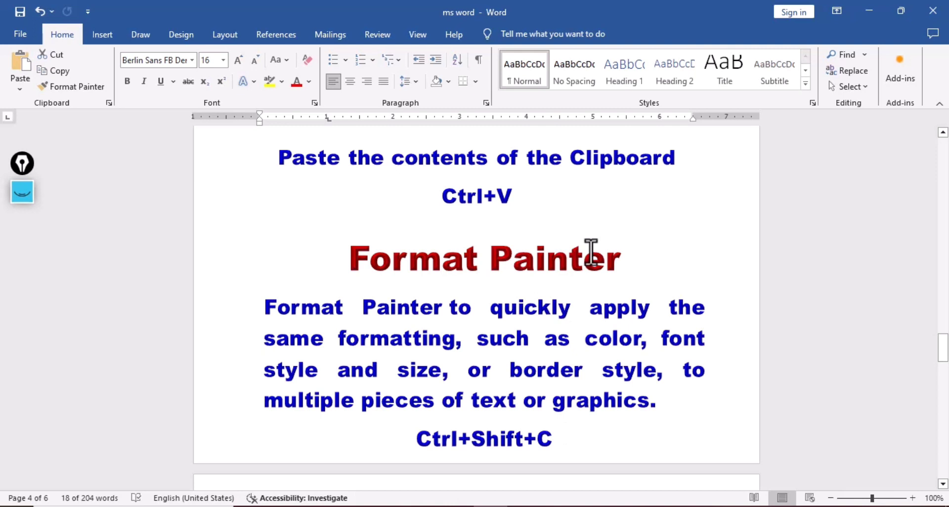
left_click_drag(945, 362, 944, 390)
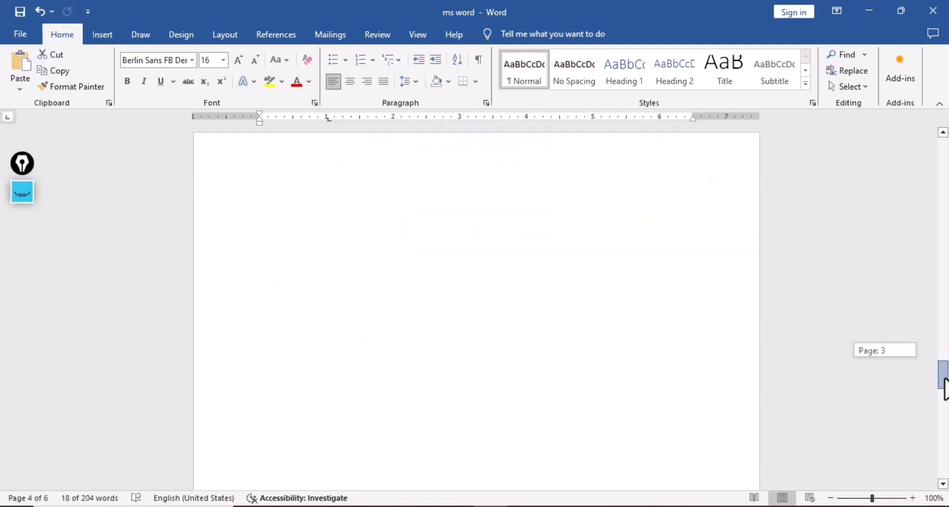